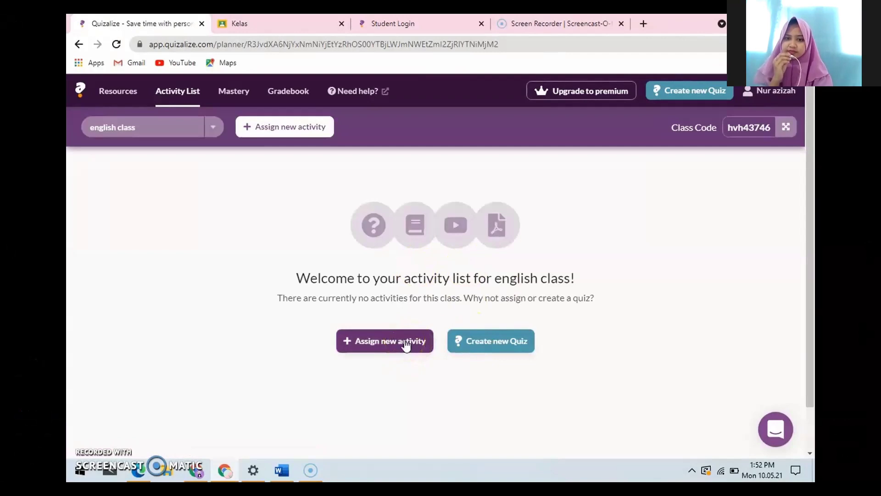
Start assigning a new activity to the english class and search the available resources for "english".
{"action": "left_click", "coordinate": [405, 344]}
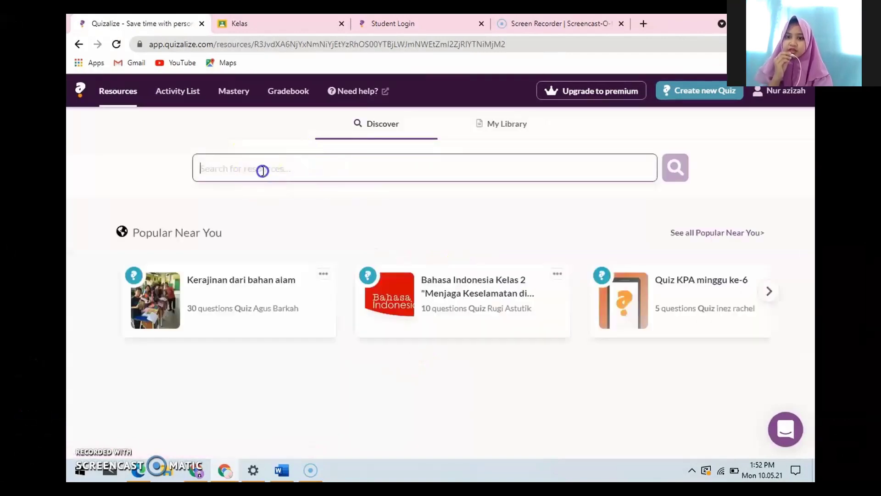
{"action": "type", "text": "english"}
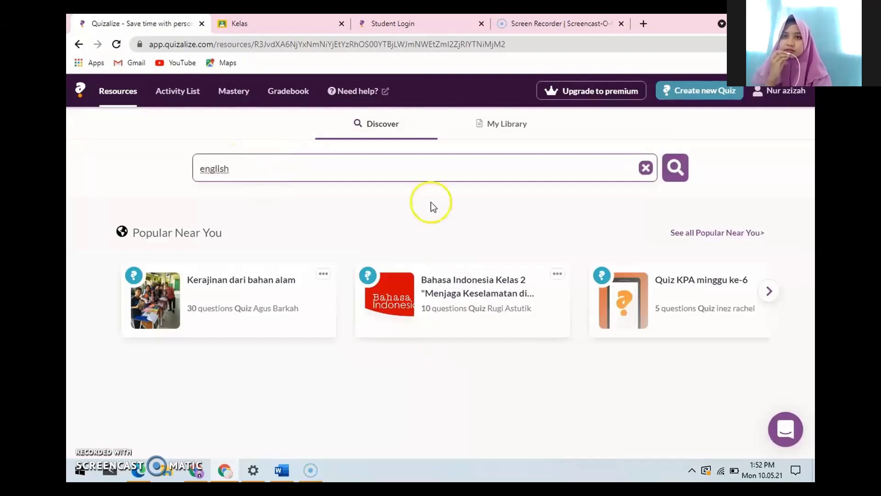
{"action": "left_click", "coordinate": [686, 167]}
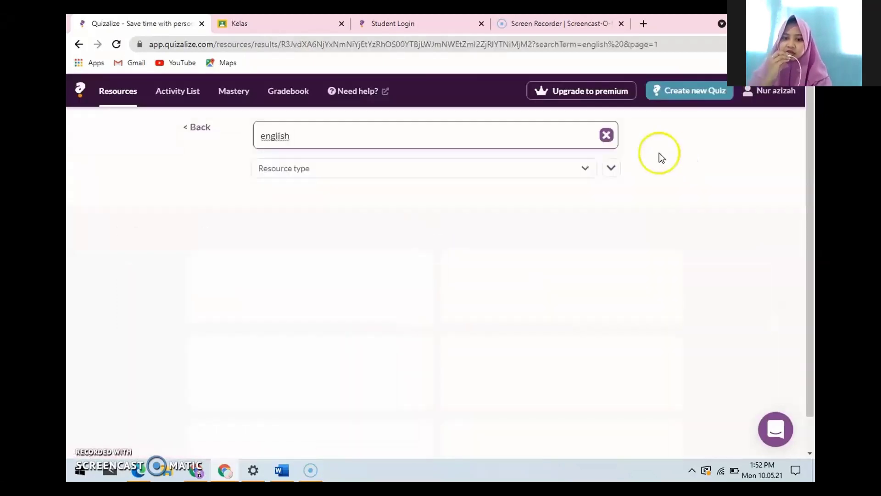
View the resource type filter options for the search results and return to the resource discovery page.
{"action": "left_click", "coordinate": [578, 173]}
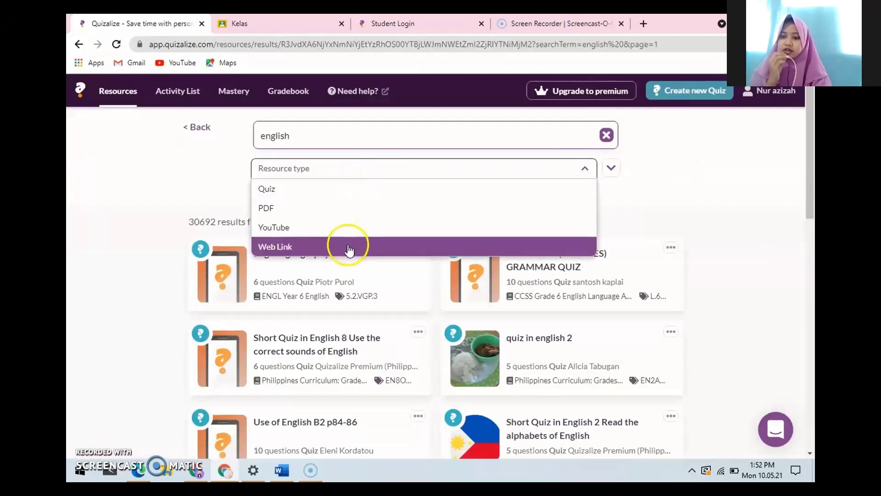
{"action": "left_click", "coordinate": [357, 128]}
{"action": "left_click", "coordinate": [197, 129]}
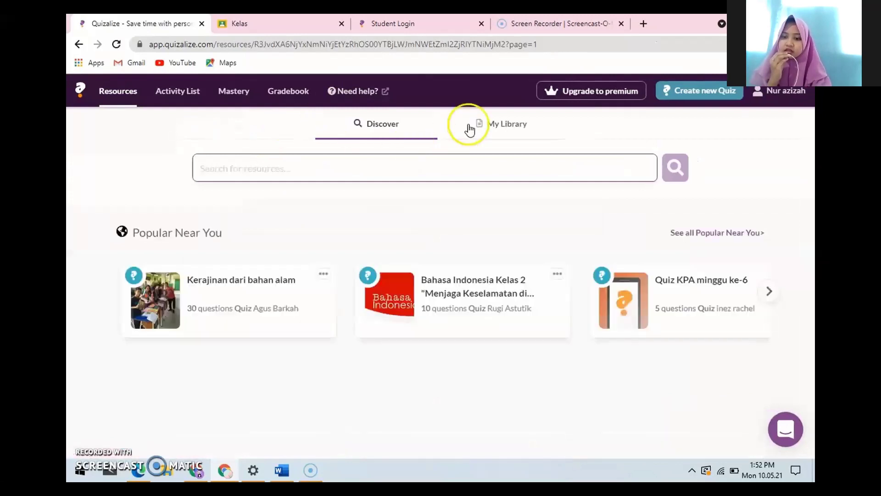
Browse the resources in My Library, and open the PDF upload page and close it without uploading.
{"action": "left_click", "coordinate": [487, 125]}
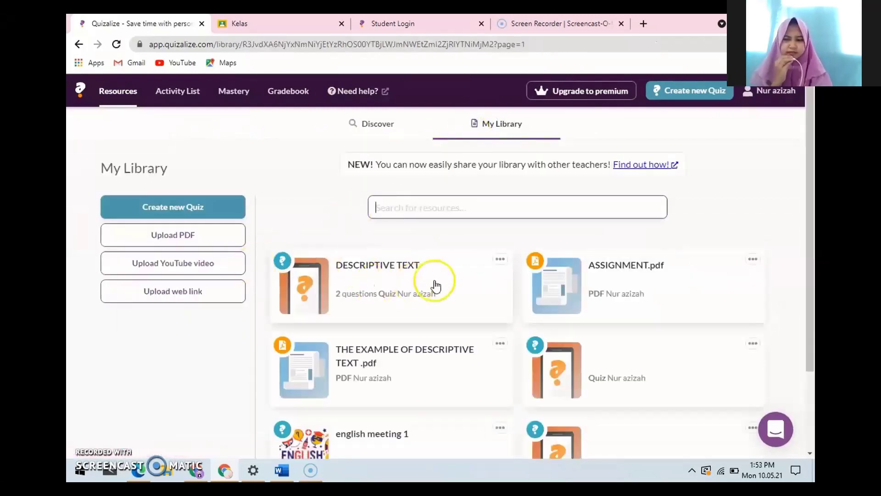
{"action": "scroll", "coordinate": [380, 358], "scroll_direction": "down", "scroll_amount": 2}
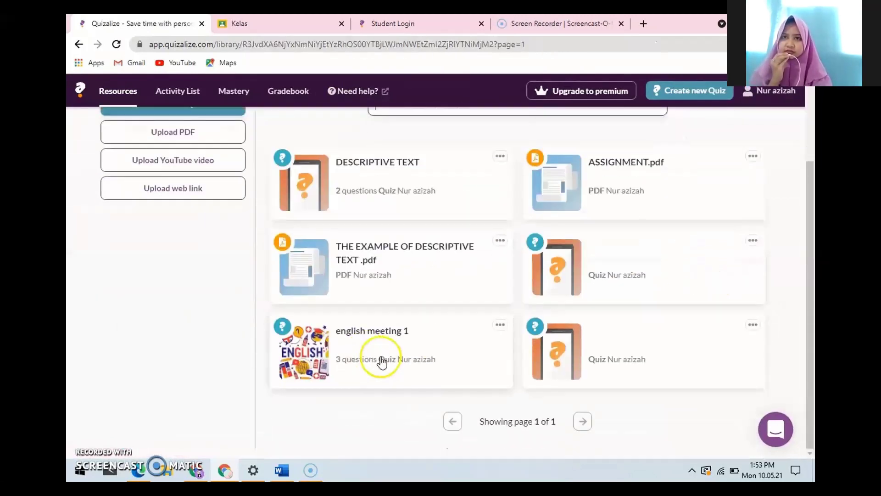
{"action": "scroll", "coordinate": [657, 189], "scroll_direction": "up", "scroll_amount": 2}
{"action": "left_click", "coordinate": [170, 237]}
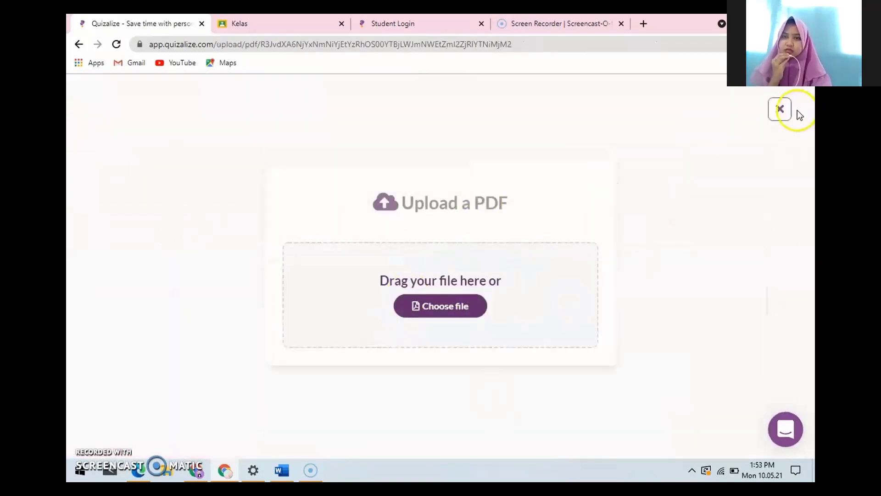
{"action": "left_click", "coordinate": [780, 110]}
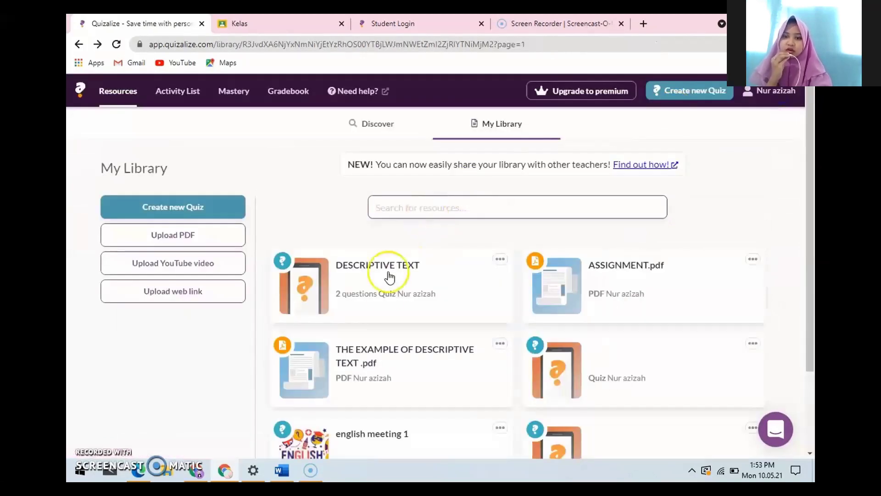
Open the DESCRIPTIVE TEXT quiz from My Library, look over its questions and return to the library.
{"action": "scroll", "coordinate": [388, 285], "scroll_direction": "down", "scroll_amount": 1}
{"action": "scroll", "coordinate": [388, 294], "scroll_direction": "down", "scroll_amount": 1}
{"action": "left_click", "coordinate": [394, 191]}
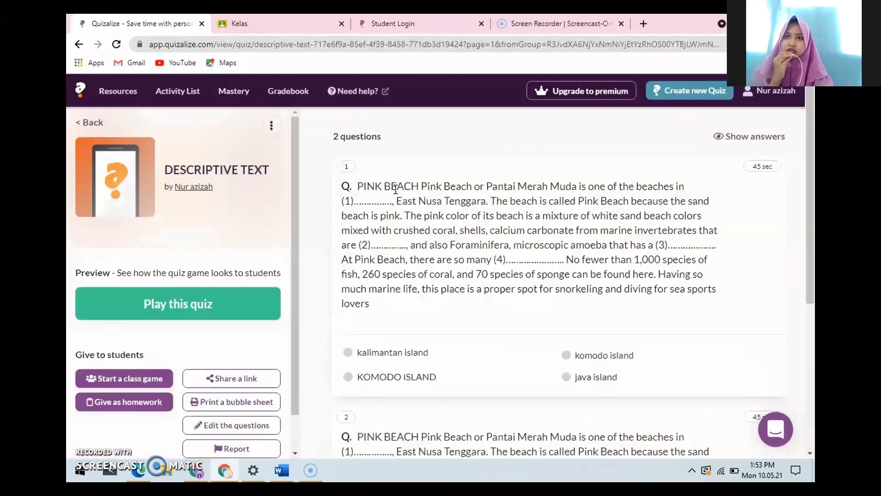
{"action": "scroll", "coordinate": [395, 190], "scroll_direction": "down", "scroll_amount": 2}
{"action": "left_click", "coordinate": [90, 122]}
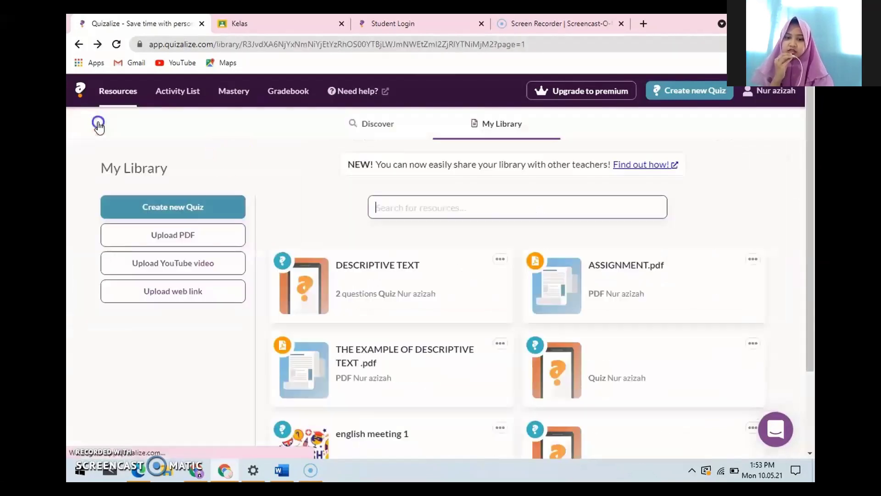
Open THE EXAMPLE OF DESCRIPTIVE TEXT .pdf, read through its text and return to the library.
{"action": "left_click", "coordinate": [384, 363]}
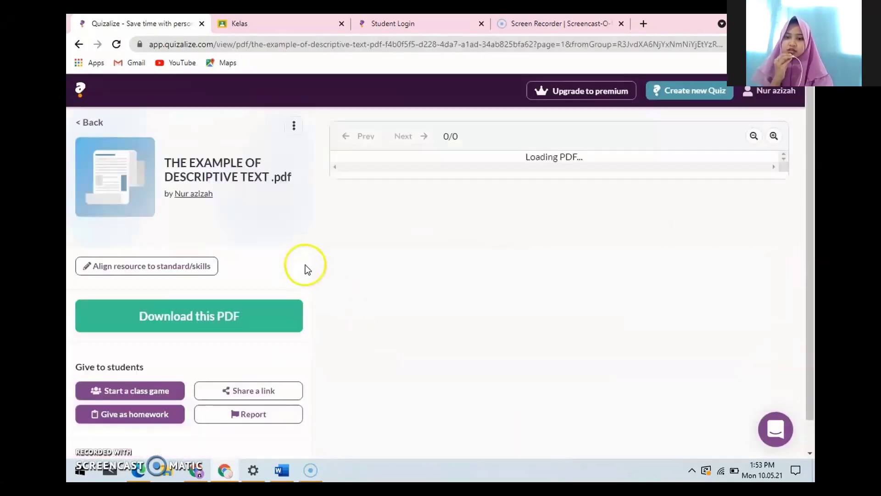
{"action": "scroll", "coordinate": [491, 276], "scroll_direction": "down", "scroll_amount": 3}
{"action": "scroll", "coordinate": [491, 284], "scroll_direction": "up", "scroll_amount": 3}
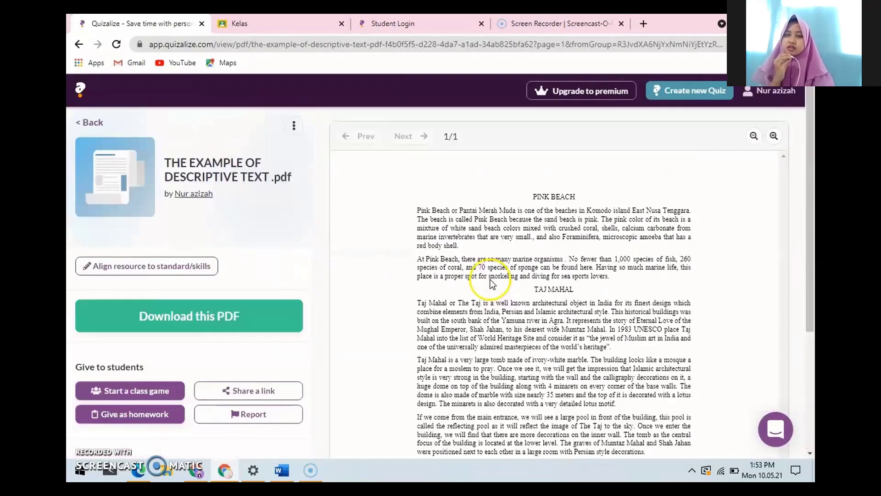
{"action": "scroll", "coordinate": [491, 284], "scroll_direction": "down", "scroll_amount": 3}
{"action": "scroll", "coordinate": [492, 283], "scroll_direction": "up", "scroll_amount": 3}
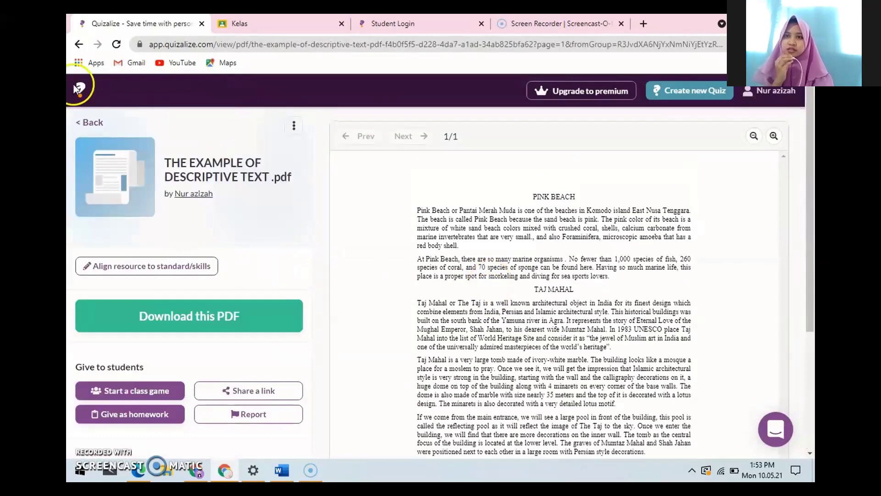
{"action": "left_click", "coordinate": [89, 122]}
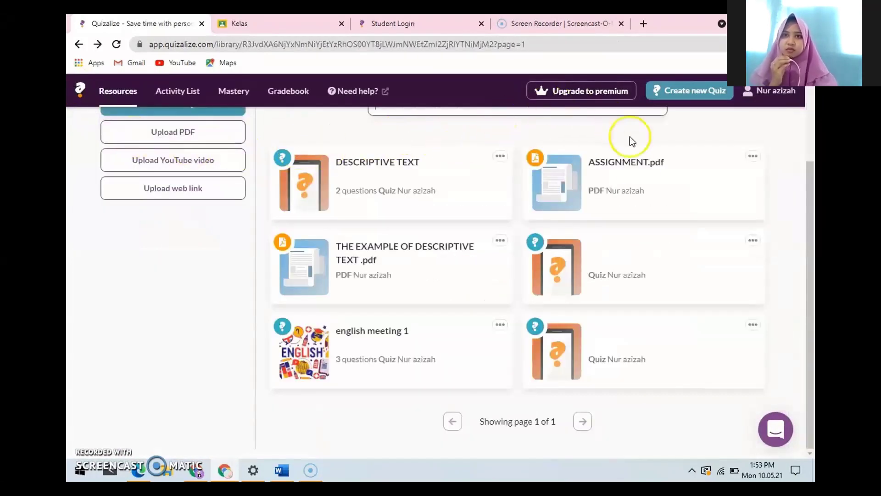
Open ASSIGNMENT.pdf, choose to give it as homework and review the activity settings for the english class.
{"action": "left_click", "coordinate": [637, 166]}
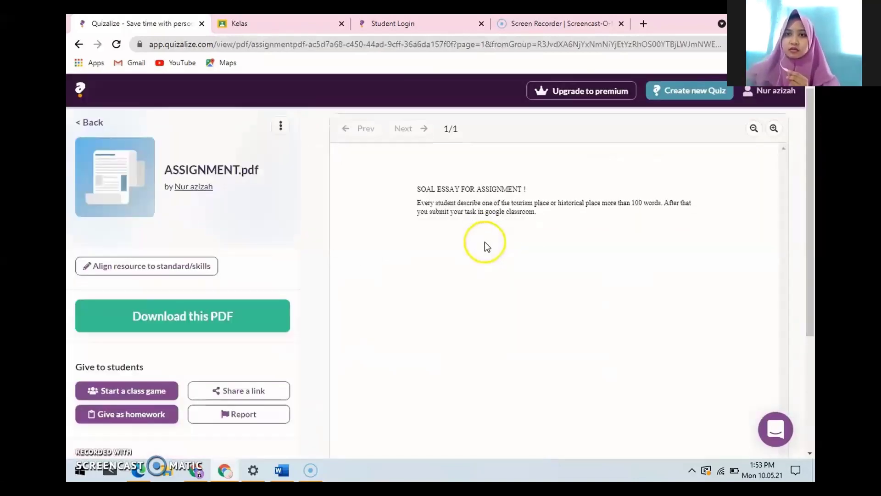
{"action": "left_click", "coordinate": [141, 416]}
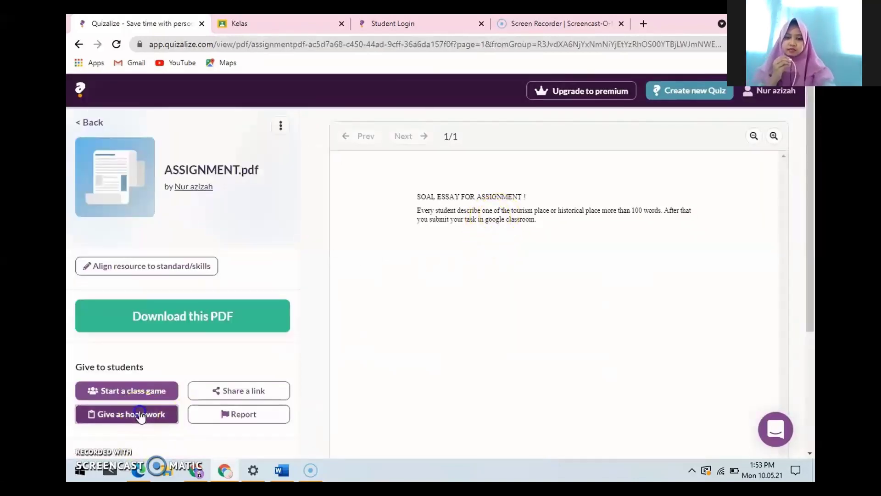
{"action": "scroll", "coordinate": [464, 312], "scroll_direction": "down", "scroll_amount": 3}
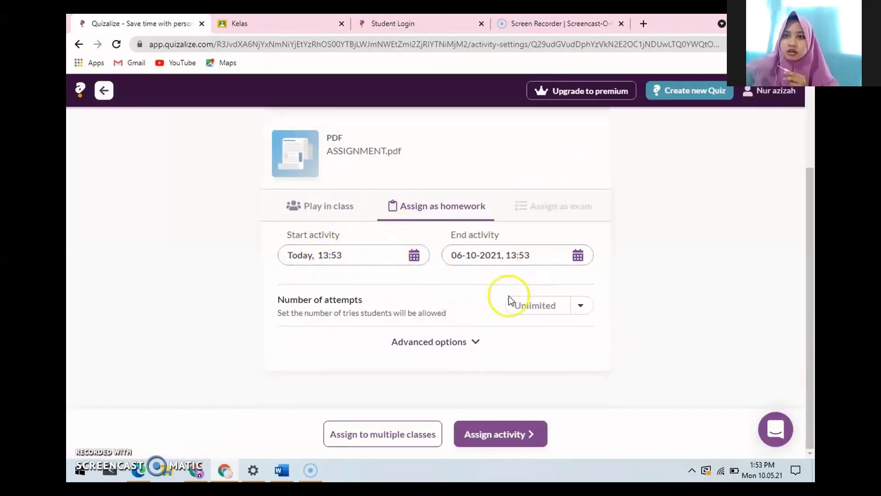
{"action": "scroll", "coordinate": [132, 208], "scroll_direction": "up", "scroll_amount": 3}
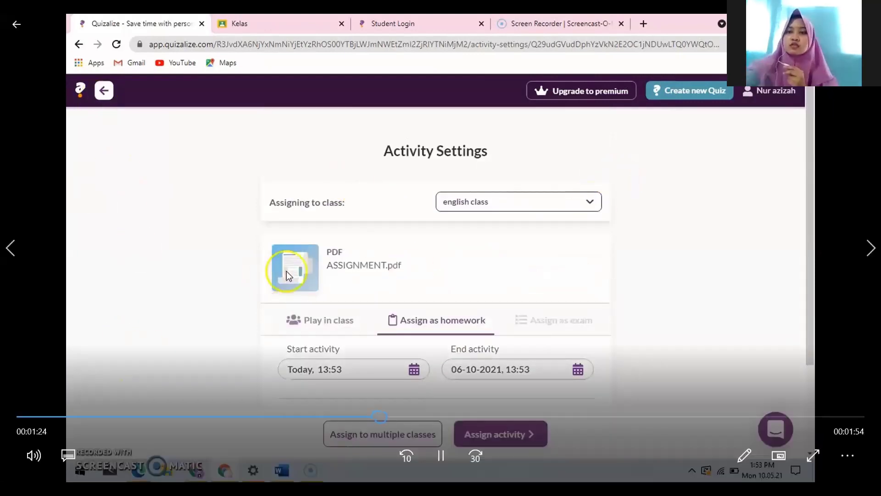
{"action": "left_click_drag", "start_coordinate": [381, 416], "coordinate": [268, 418]}
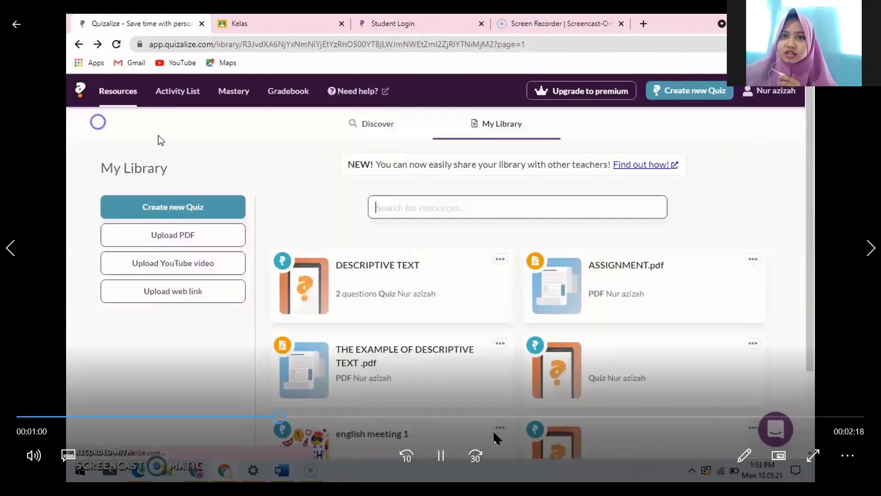
{"action": "left_click", "coordinate": [446, 457]}
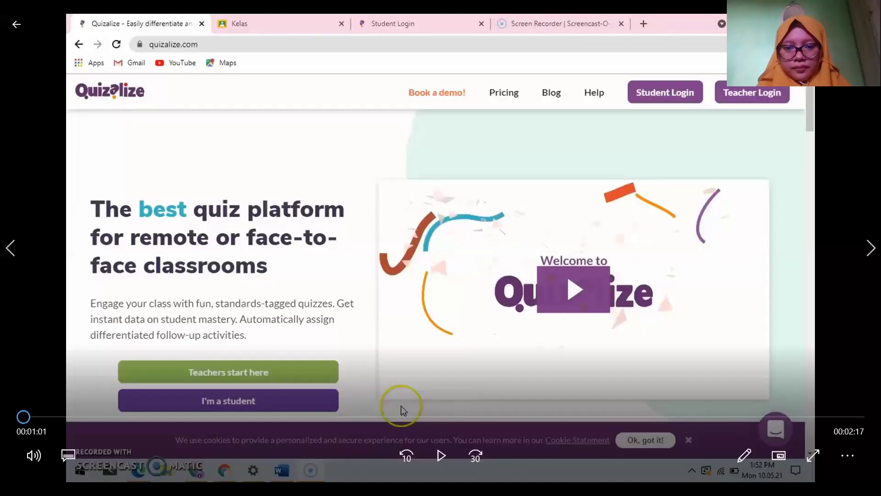
{"action": "left_click", "coordinate": [440, 468]}
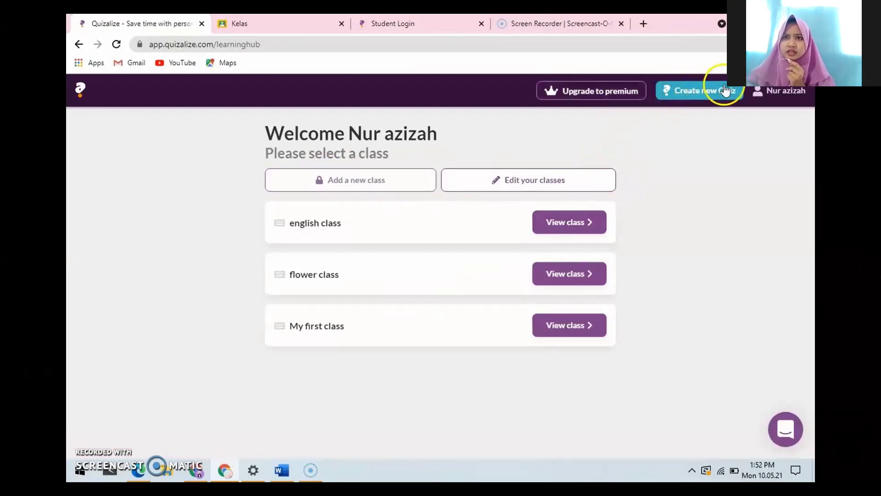
Open the english class, start assigning a new activity and search the resources for "english".
{"action": "left_click", "coordinate": [580, 234]}
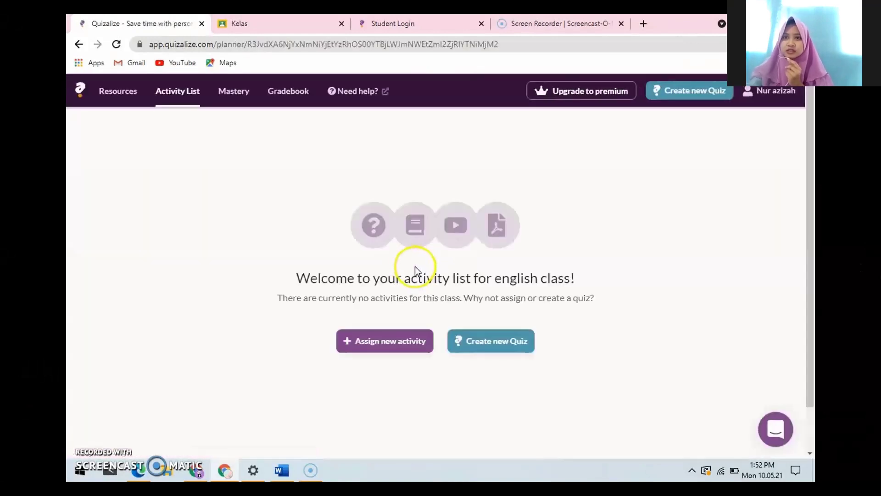
{"action": "left_click", "coordinate": [406, 345]}
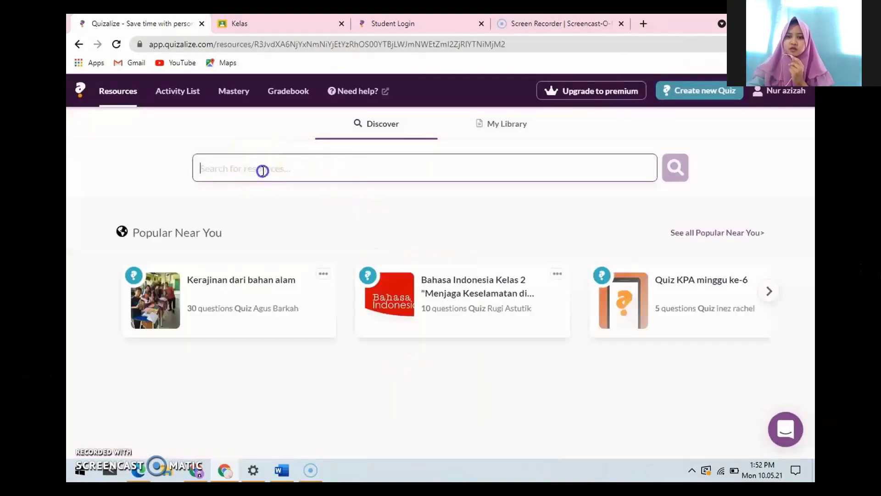
{"action": "left_click", "coordinate": [265, 164]}
{"action": "type", "text": "english"}
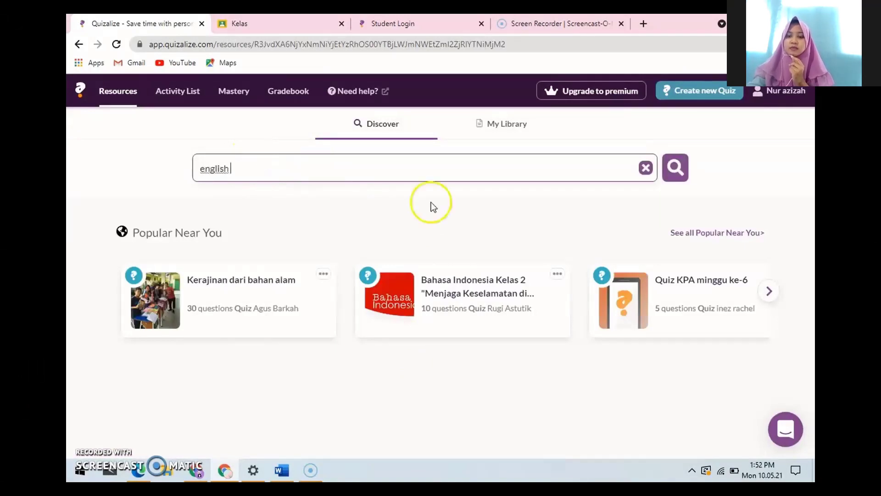
{"action": "left_click", "coordinate": [677, 167]}
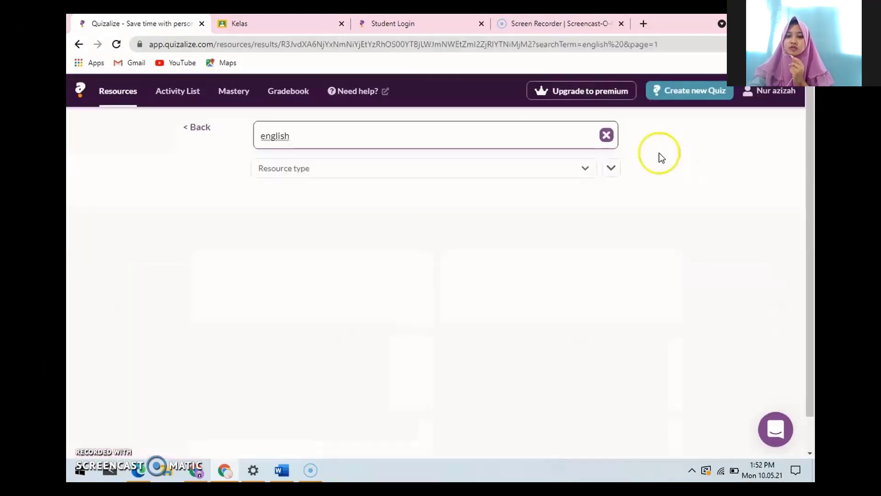
View the resource type filter options, leave the search results and open My Library.
{"action": "left_click", "coordinate": [578, 172]}
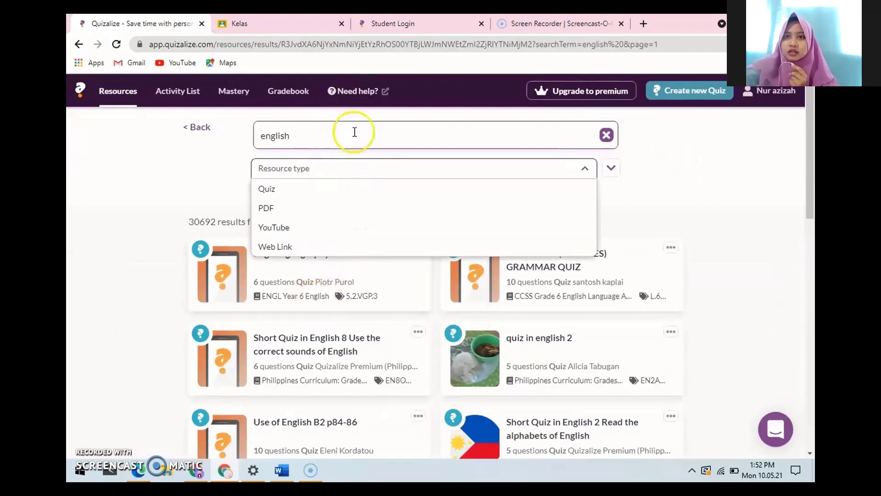
{"action": "left_click", "coordinate": [197, 127]}
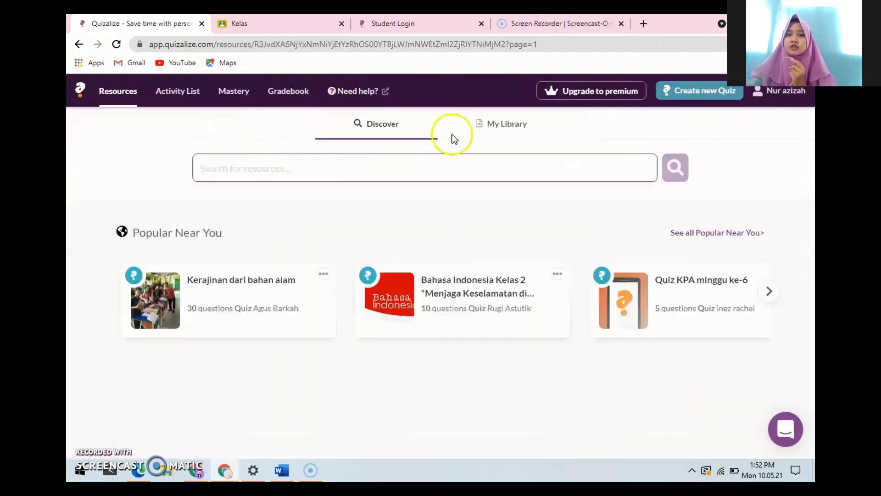
{"action": "left_click", "coordinate": [487, 124]}
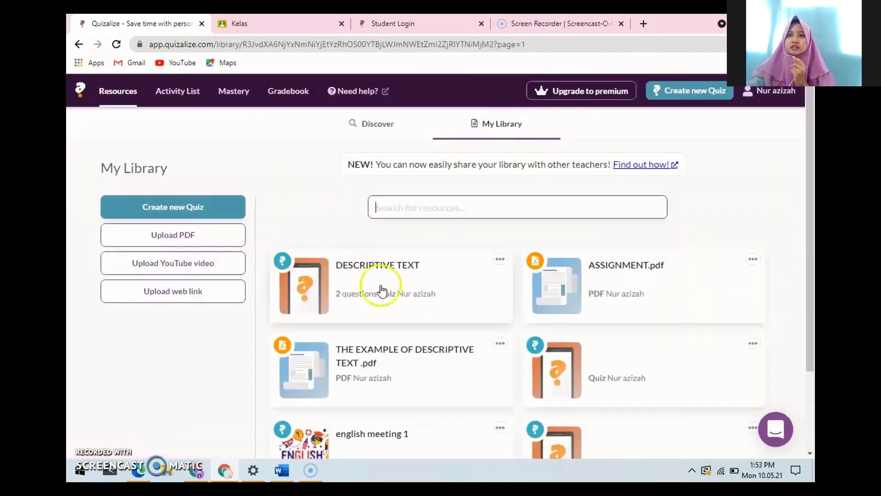
Look over the library's resources, and open the PDF upload page and close it without uploading.
{"action": "scroll", "coordinate": [372, 368], "scroll_direction": "down", "scroll_amount": 3}
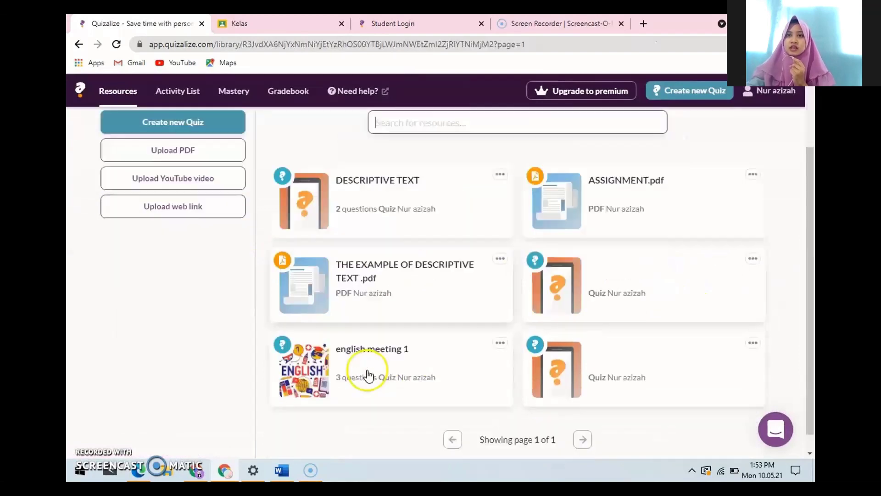
{"action": "scroll", "coordinate": [549, 213], "scroll_direction": "up", "scroll_amount": 3}
{"action": "left_click", "coordinate": [169, 233]}
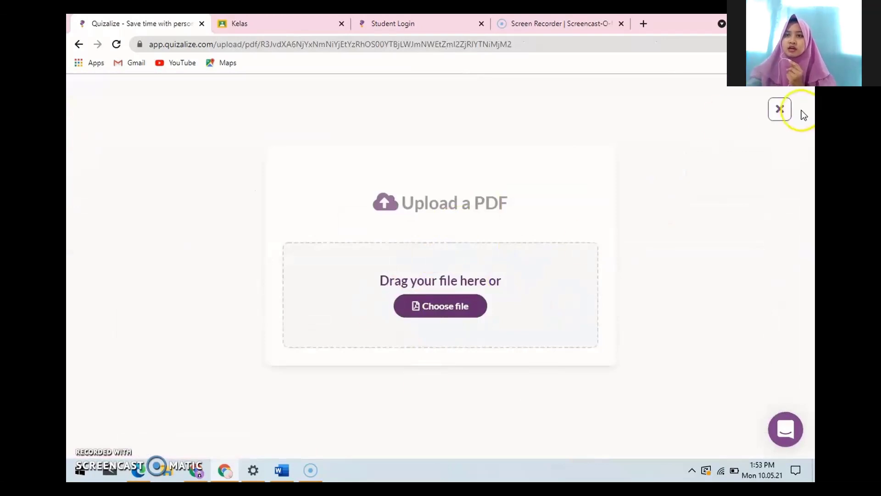
{"action": "left_click", "coordinate": [781, 110]}
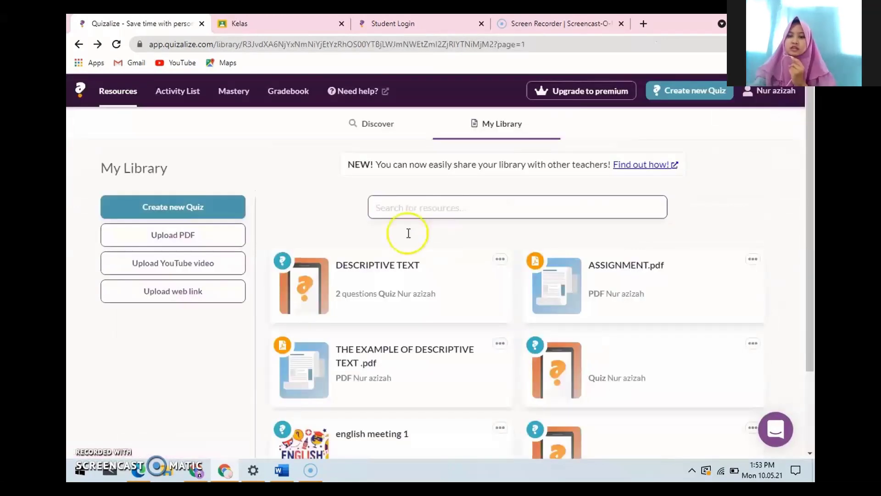
Open the DESCRIPTIVE TEXT quiz, look over its questions and return to the library.
{"action": "scroll", "coordinate": [388, 294], "scroll_direction": "down", "scroll_amount": 3}
{"action": "left_click", "coordinate": [394, 190]}
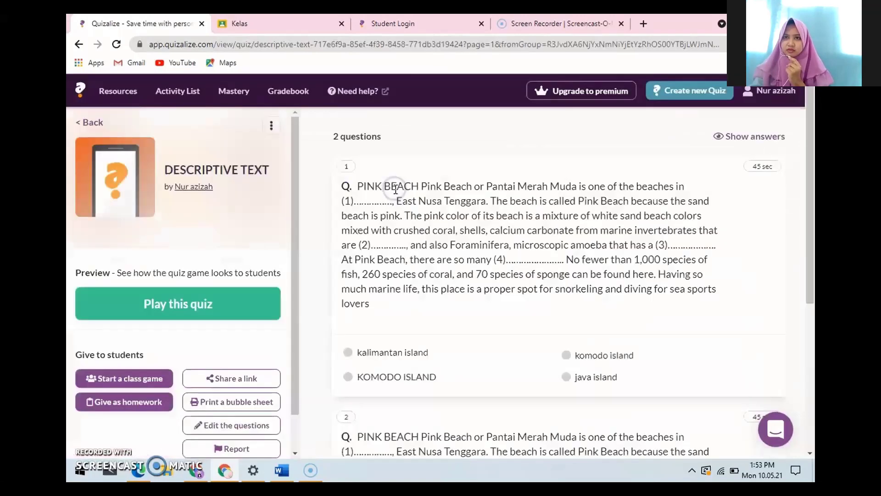
{"action": "scroll", "coordinate": [398, 195], "scroll_direction": "down", "scroll_amount": 2}
{"action": "scroll", "coordinate": [394, 203], "scroll_direction": "up", "scroll_amount": 2}
{"action": "left_click", "coordinate": [90, 122]}
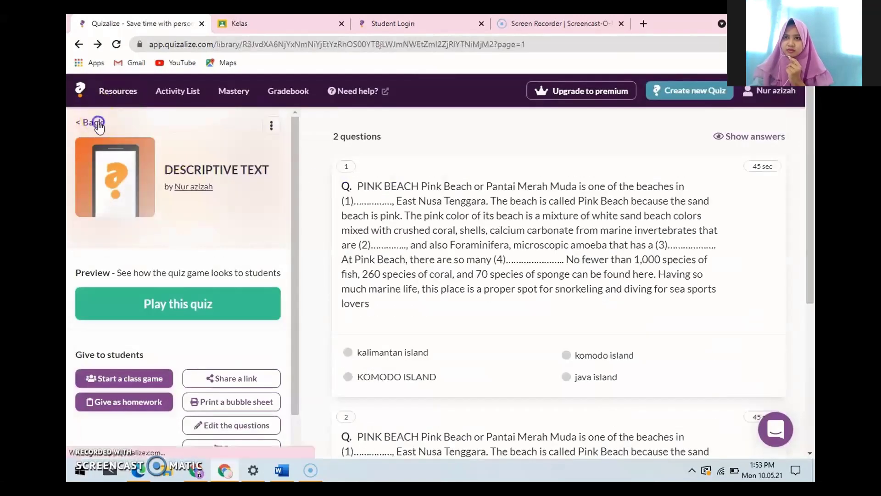
Open THE EXAMPLE OF DESCRIPTIVE TEXT .pdf, look over its page and return to the library.
{"action": "left_click", "coordinate": [382, 363]}
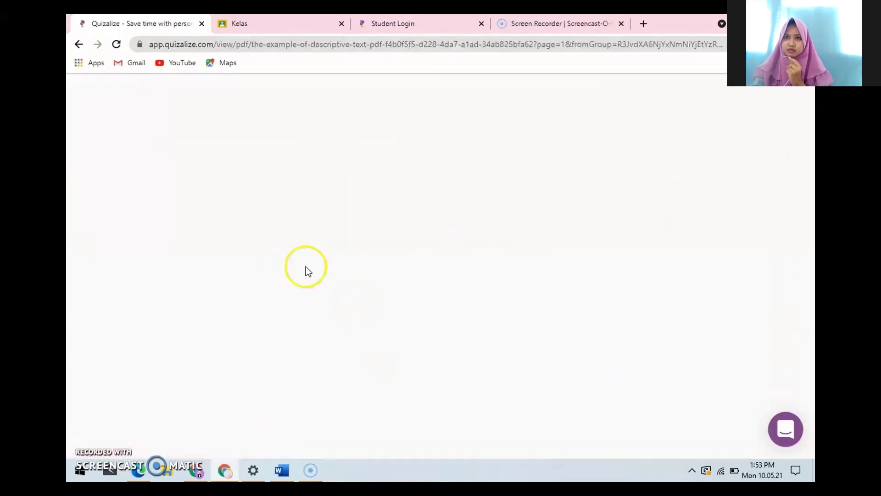
{"action": "scroll", "coordinate": [486, 276], "scroll_direction": "down", "scroll_amount": 3}
{"action": "scroll", "coordinate": [486, 275], "scroll_direction": "up", "scroll_amount": 3}
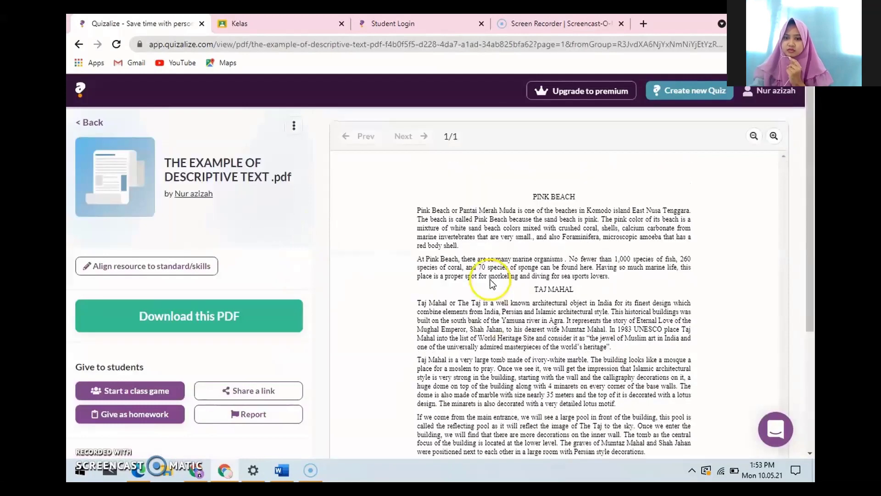
{"action": "scroll", "coordinate": [490, 281], "scroll_direction": "down", "scroll_amount": 4}
{"action": "scroll", "coordinate": [493, 284], "scroll_direction": "up", "scroll_amount": 4}
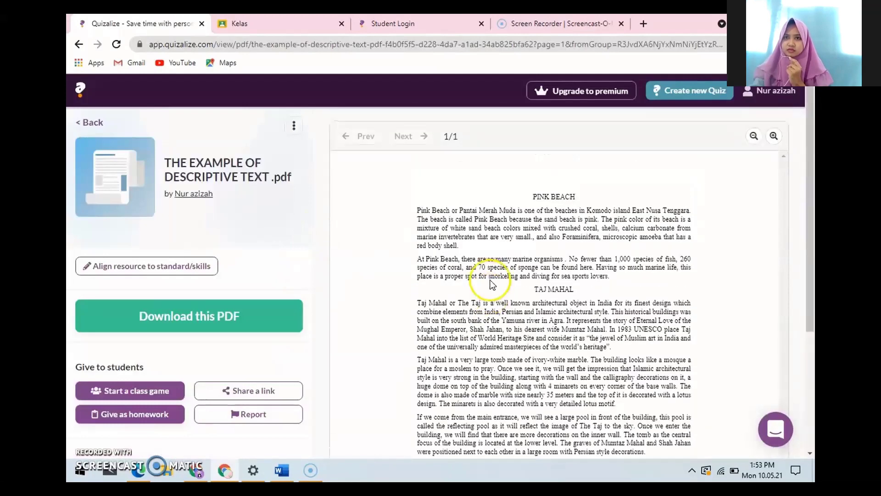
{"action": "left_click", "coordinate": [89, 122]}
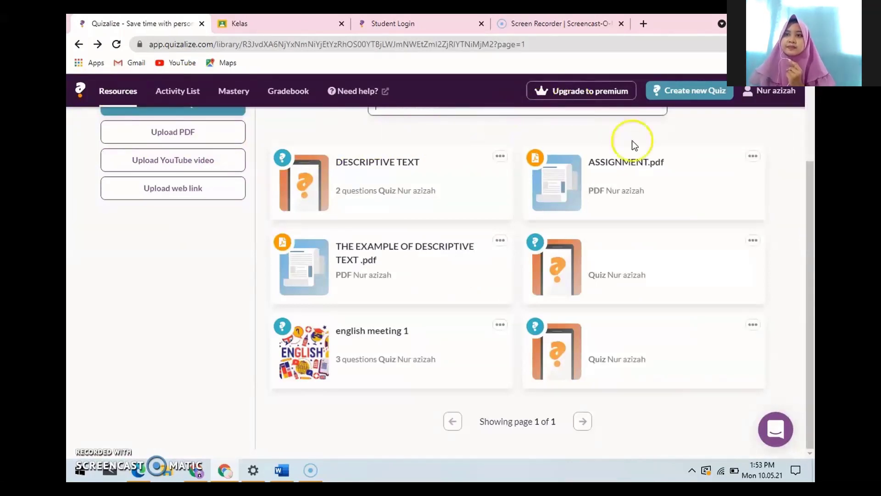
Open ASSIGNMENT.pdf, review its homework settings for the english class and return to the library without assigning it.
{"action": "left_click", "coordinate": [638, 173]}
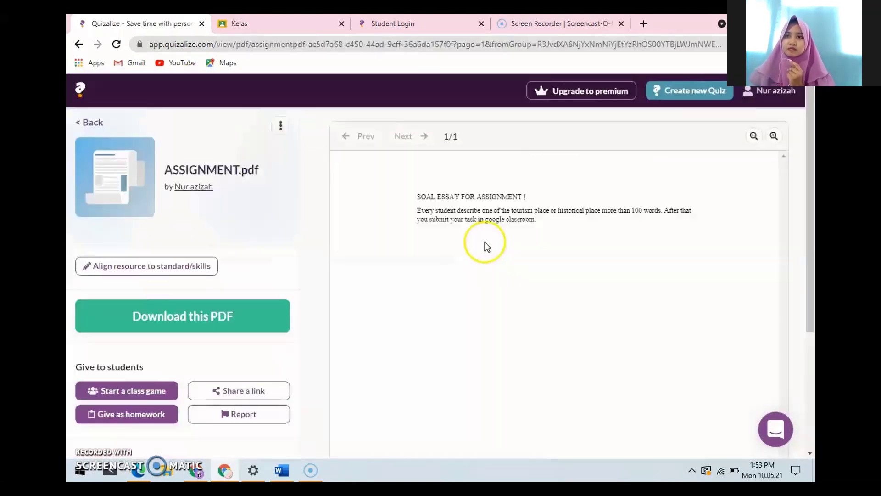
{"action": "left_click", "coordinate": [140, 413]}
{"action": "scroll", "coordinate": [463, 303], "scroll_direction": "down", "scroll_amount": 3}
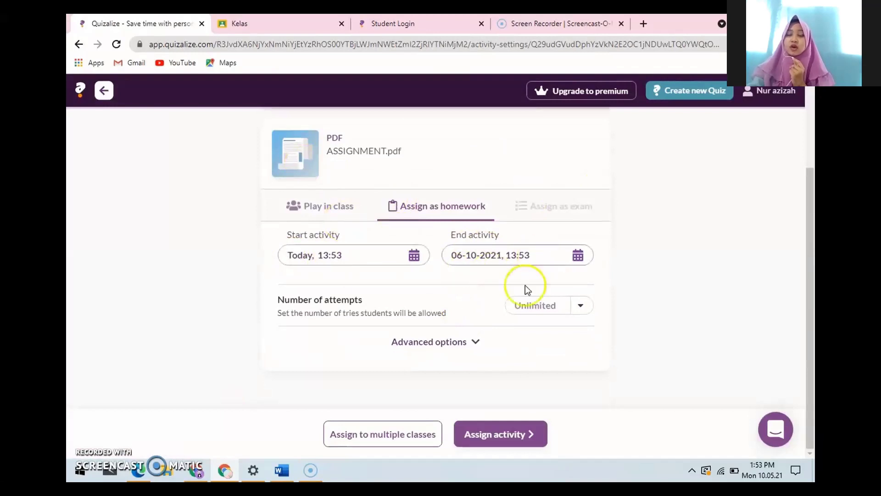
{"action": "scroll", "coordinate": [108, 130], "scroll_direction": "up", "scroll_amount": 3}
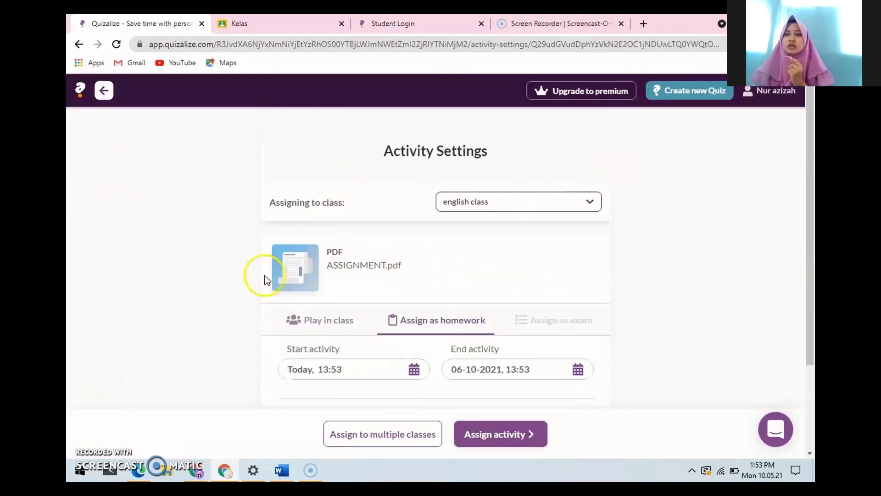
{"action": "scroll", "coordinate": [590, 429], "scroll_direction": "down", "scroll_amount": 3}
{"action": "scroll", "coordinate": [431, 358], "scroll_direction": "up", "scroll_amount": 3}
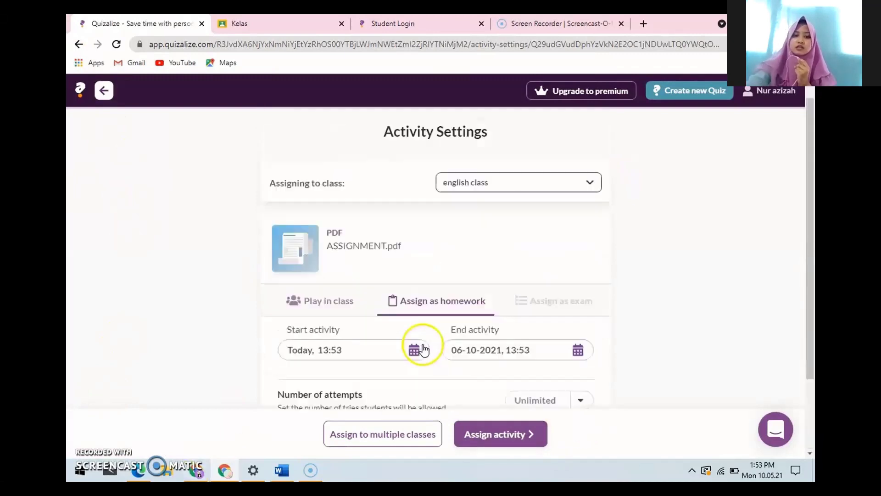
{"action": "left_click", "coordinate": [104, 90]}
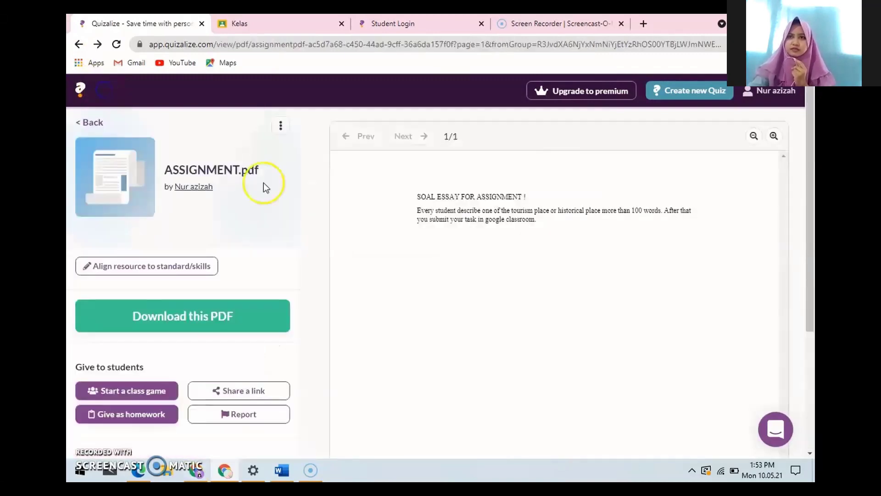
{"action": "left_click", "coordinate": [89, 123]}
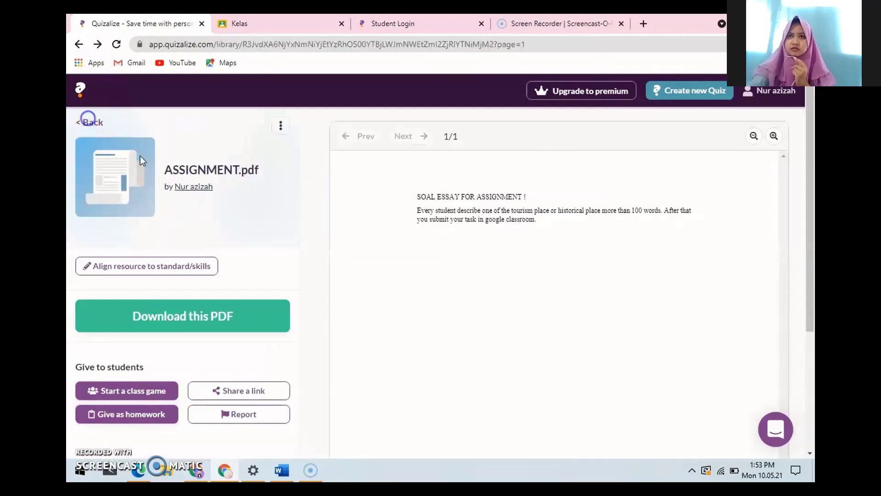
{"action": "scroll", "coordinate": [500, 281], "scroll_direction": "down", "scroll_amount": 2}
{"action": "scroll", "coordinate": [480, 123], "scroll_direction": "up", "scroll_amount": 2}
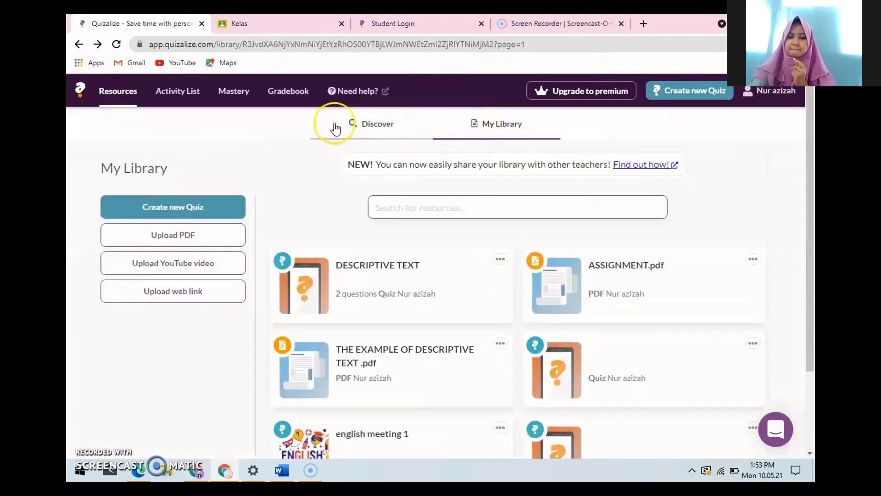
Create a new quiz for the class and add its first question.
{"action": "left_click", "coordinate": [188, 92]}
{"action": "left_click", "coordinate": [512, 354]}
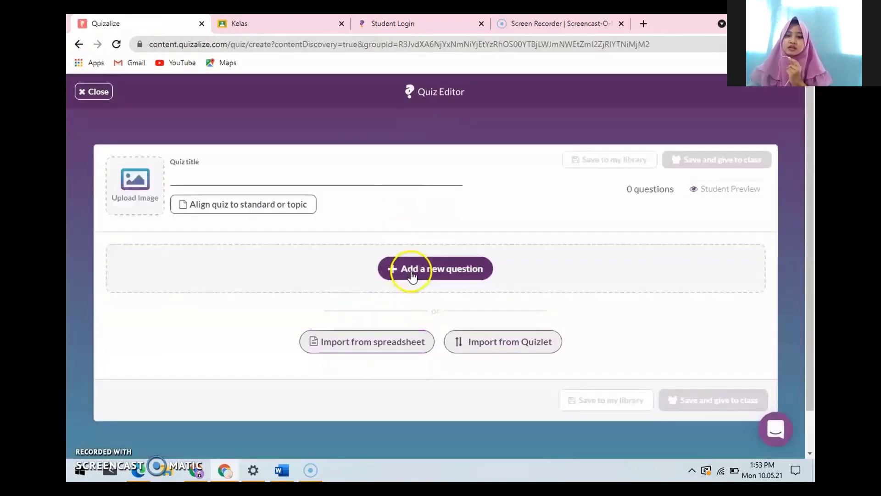
{"action": "left_click", "coordinate": [431, 271]}
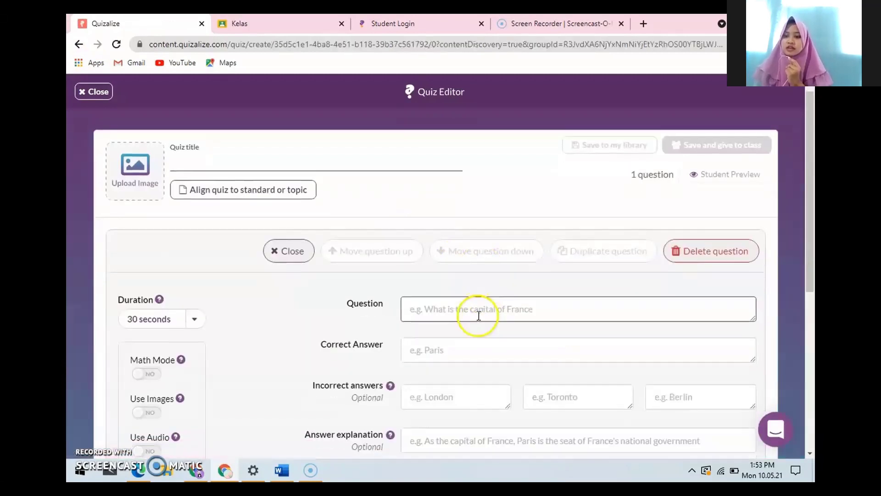
Copy the selected PINK BEACH gap-fill passage from the Word document and paste it as the first question's text.
{"action": "left_click", "coordinate": [278, 477]}
{"action": "scroll", "coordinate": [368, 267], "scroll_direction": "up", "scroll_amount": 3}
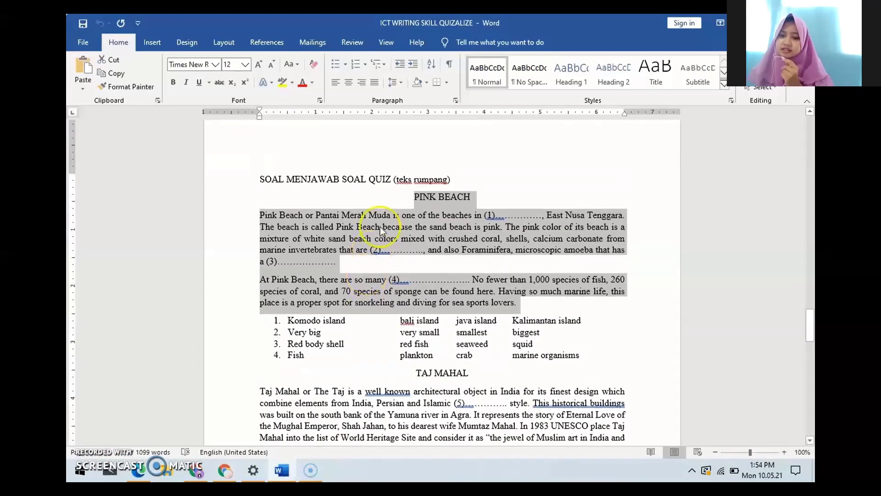
{"action": "right_click", "coordinate": [380, 224]}
{"action": "left_click", "coordinate": [400, 252]}
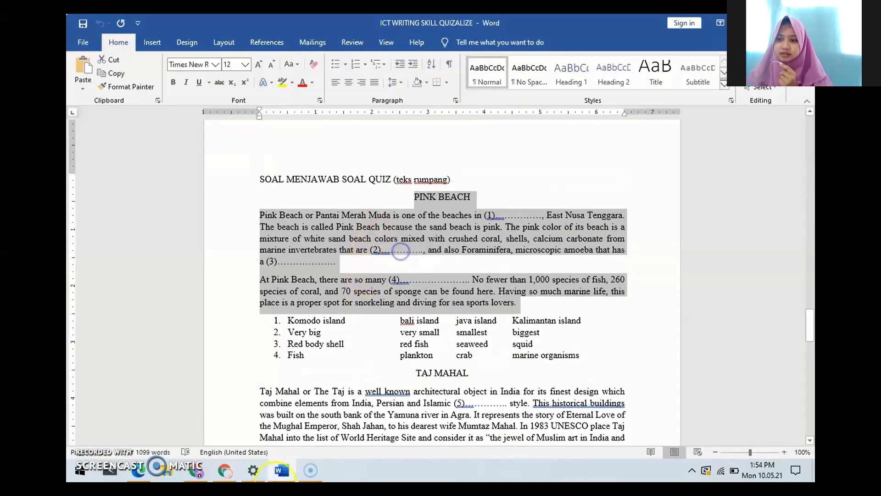
{"action": "left_click", "coordinate": [225, 473]}
{"action": "left_click", "coordinate": [426, 258]}
{"action": "right_click", "coordinate": [426, 259]}
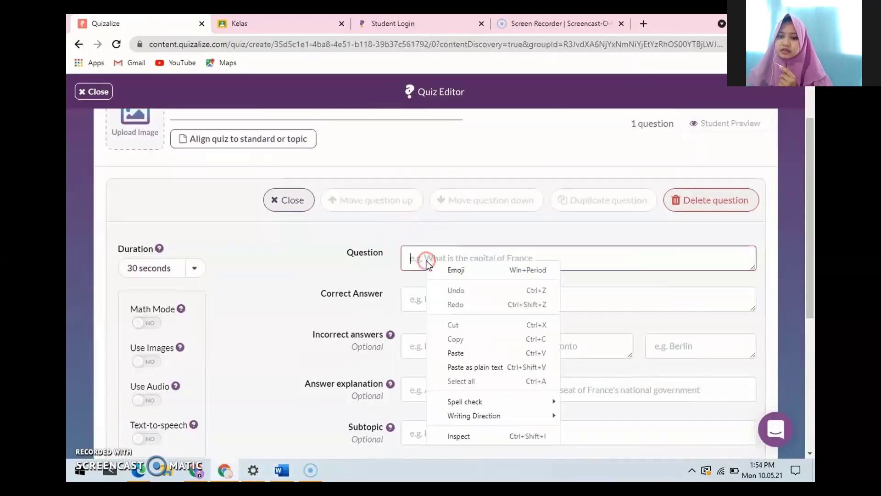
{"action": "left_click", "coordinate": [456, 353]}
Enter "komodo island" as the correct answer and "java island", "bali island" and "kalimantan island" as the incorrect answers.
{"action": "left_click", "coordinate": [437, 300]}
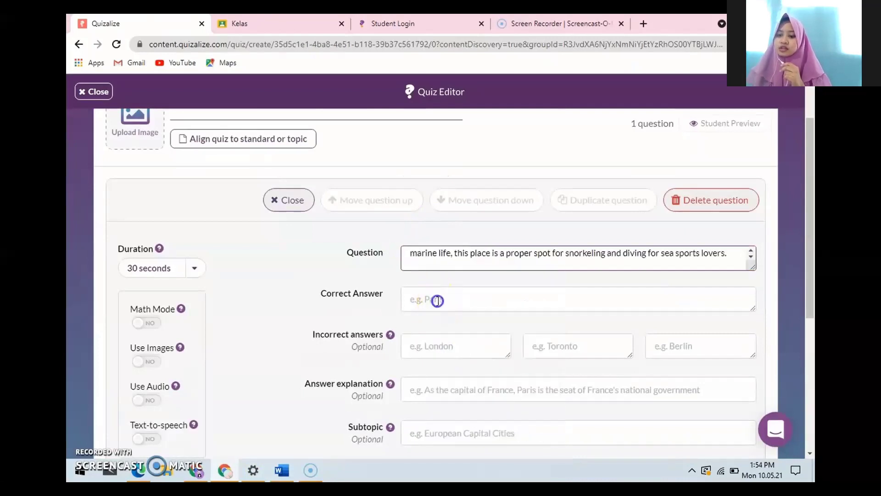
{"action": "type", "text": "komodo island"}
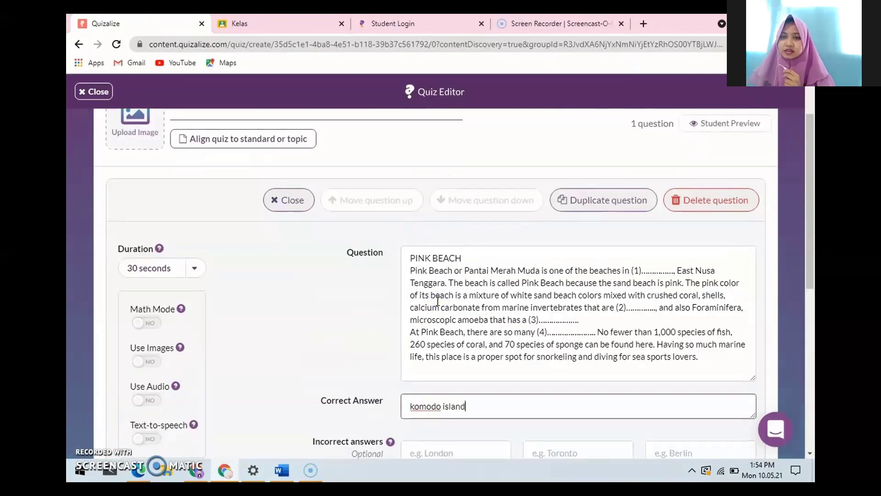
{"action": "scroll", "coordinate": [459, 308], "scroll_direction": "down", "scroll_amount": 4}
{"action": "left_click", "coordinate": [466, 279]}
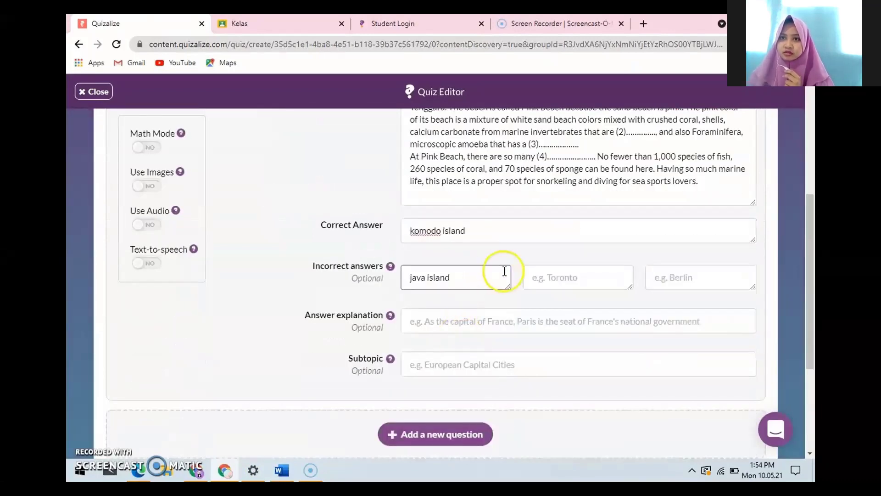
{"action": "left_click", "coordinate": [551, 280]}
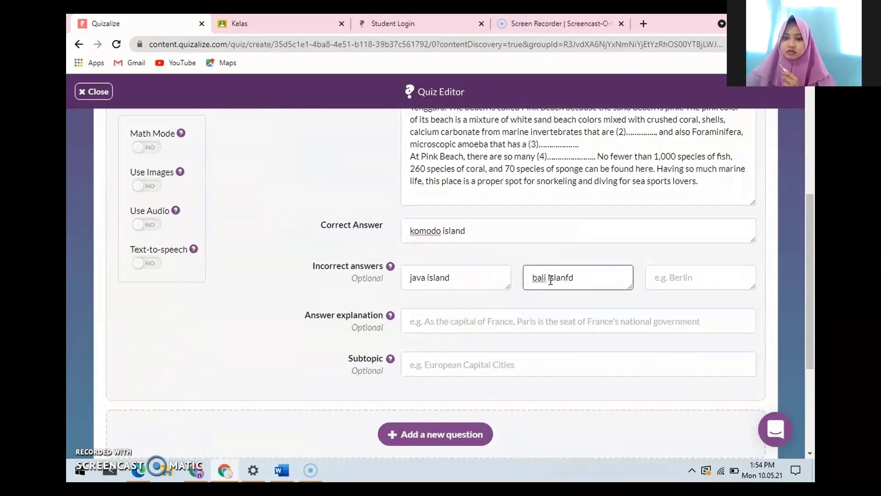
{"action": "left_click", "coordinate": [660, 275]}
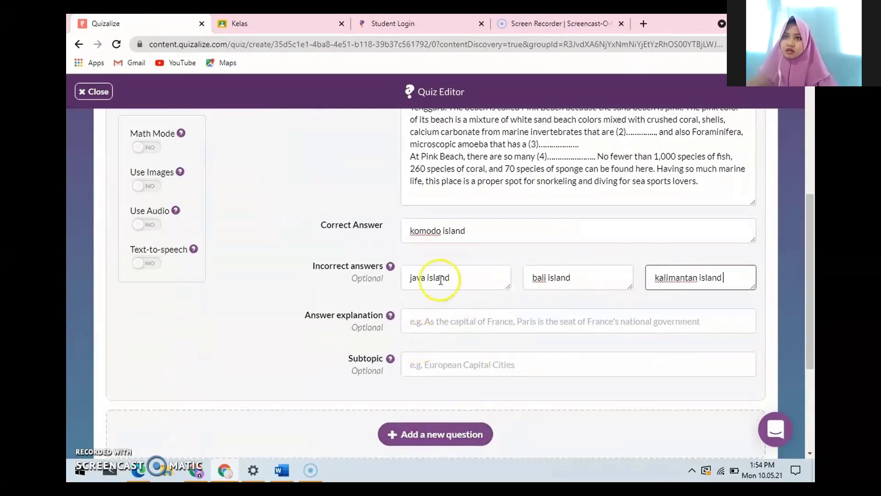
Set the first question's duration to 45 seconds.
{"action": "scroll", "coordinate": [329, 227], "scroll_direction": "up", "scroll_amount": 5}
{"action": "left_click", "coordinate": [176, 334]}
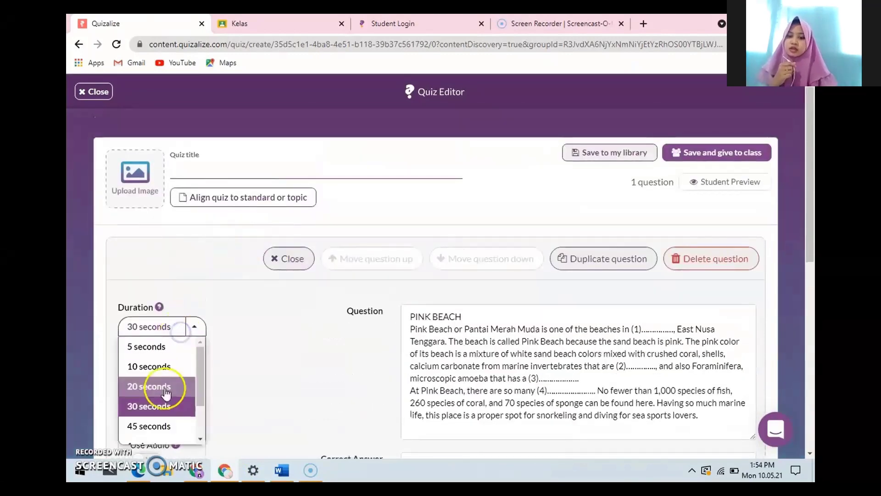
{"action": "left_click", "coordinate": [166, 424]}
{"action": "scroll", "coordinate": [170, 379], "scroll_direction": "down", "scroll_amount": 2}
{"action": "scroll", "coordinate": [169, 379], "scroll_direction": "down", "scroll_amount": 2}
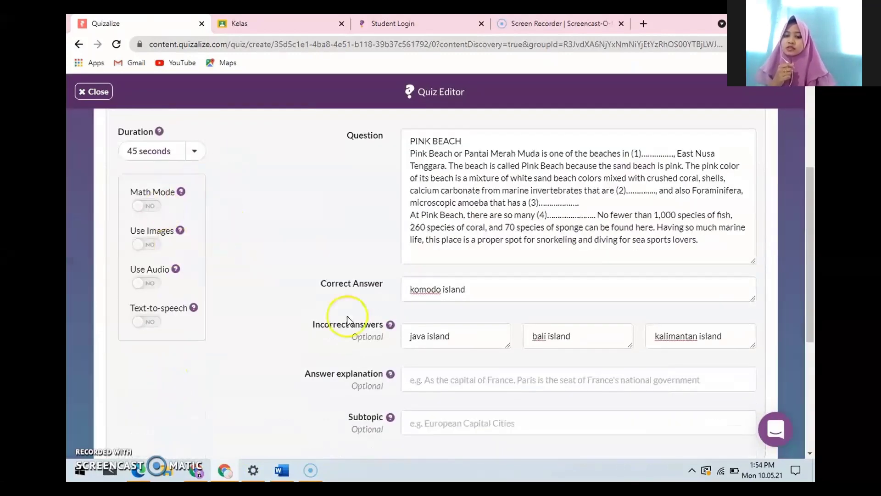
Add a second question and paste the PINK BEACH passage as its text.
{"action": "left_click_drag", "start_coordinate": [699, 239], "coordinate": [381, 122]}
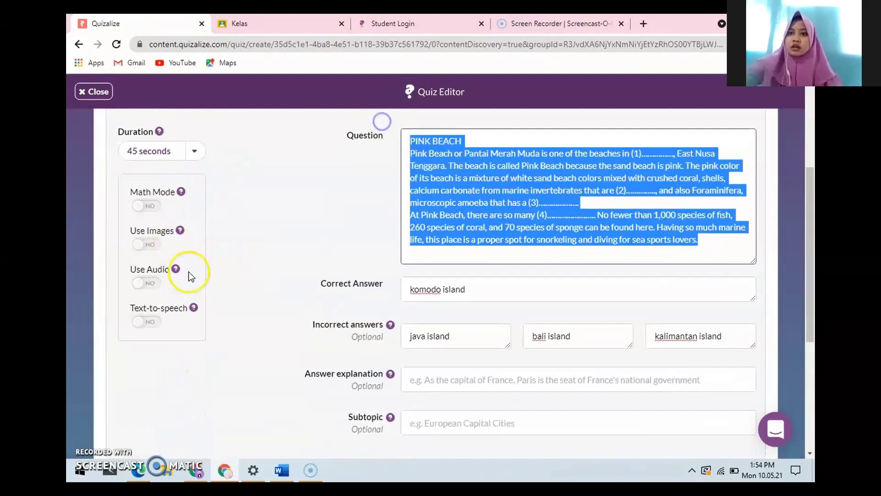
{"action": "left_click", "coordinate": [459, 211]}
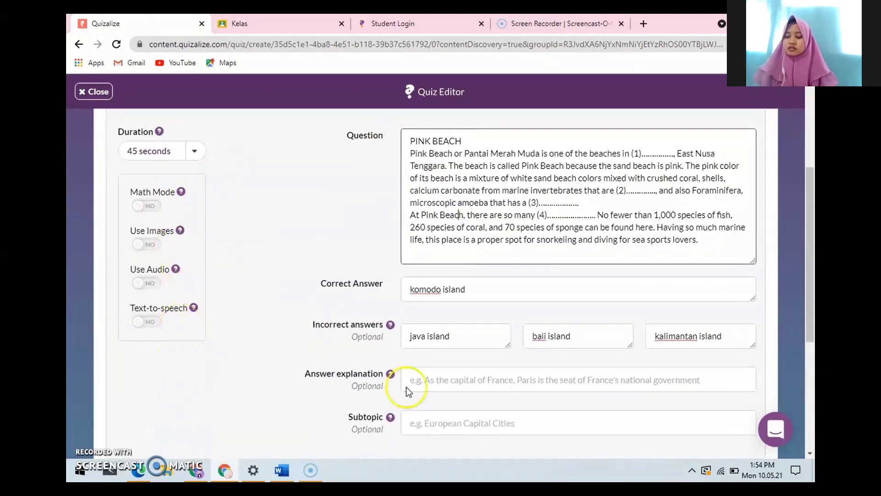
{"action": "scroll", "coordinate": [413, 376], "scroll_direction": "down", "scroll_amount": 5}
{"action": "scroll", "coordinate": [478, 257], "scroll_direction": "up", "scroll_amount": 1}
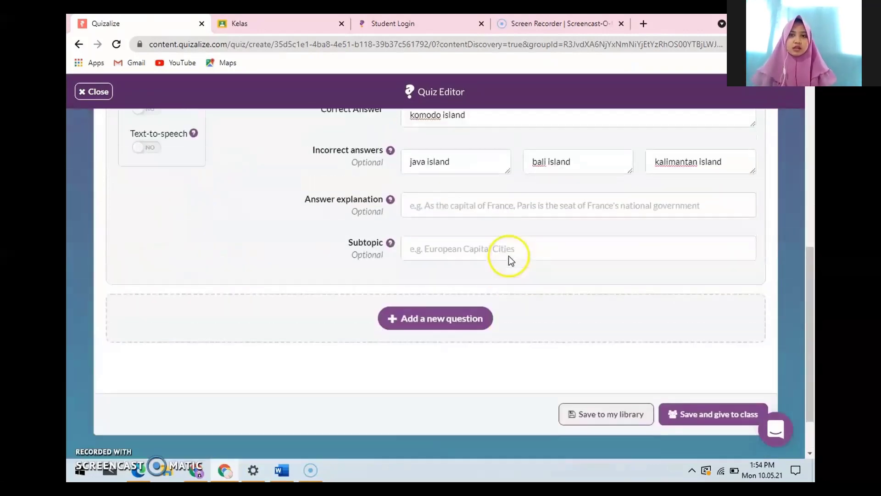
{"action": "left_click", "coordinate": [449, 329]}
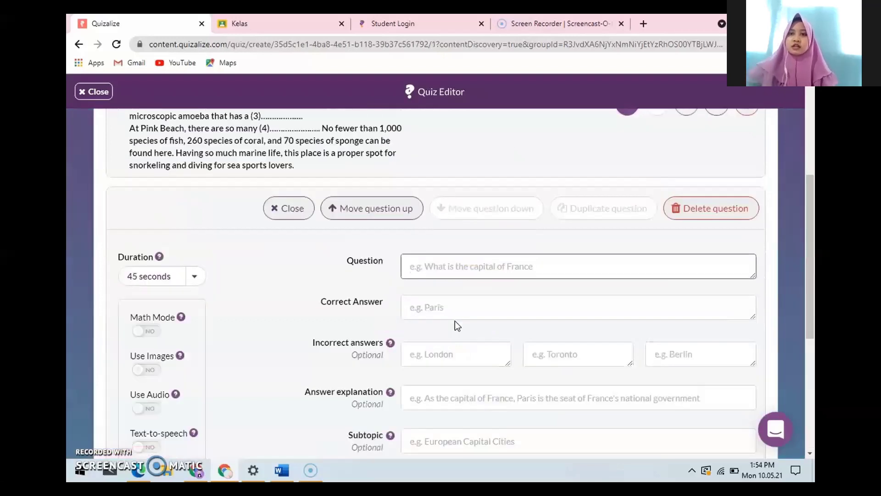
{"action": "left_click", "coordinate": [283, 479]}
{"action": "left_click", "coordinate": [399, 312]}
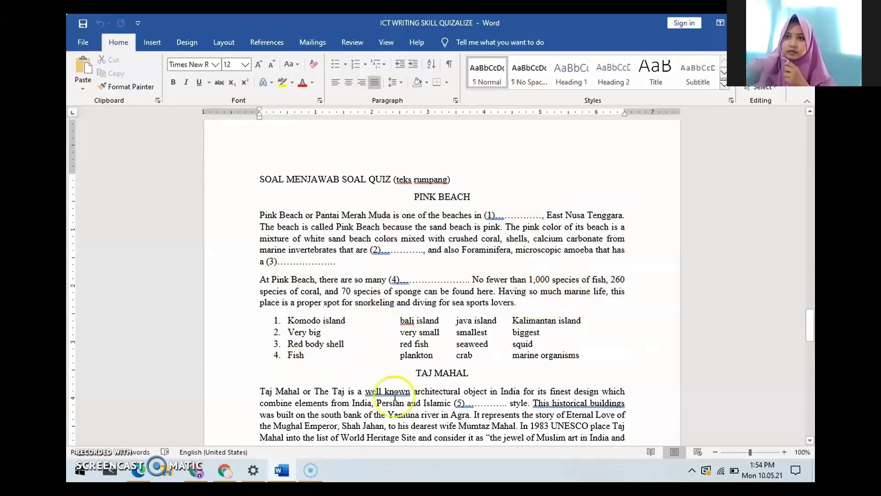
{"action": "left_click", "coordinate": [214, 476]}
{"action": "right_click", "coordinate": [476, 270]}
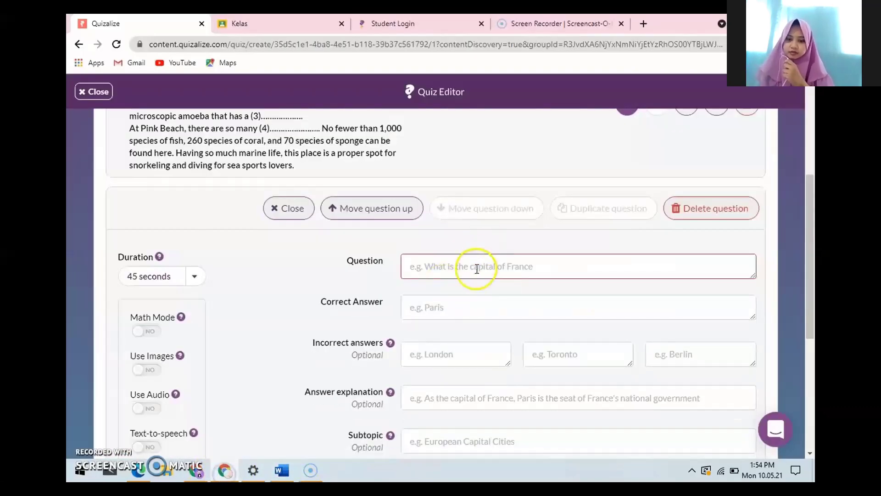
{"action": "left_click", "coordinate": [506, 361]}
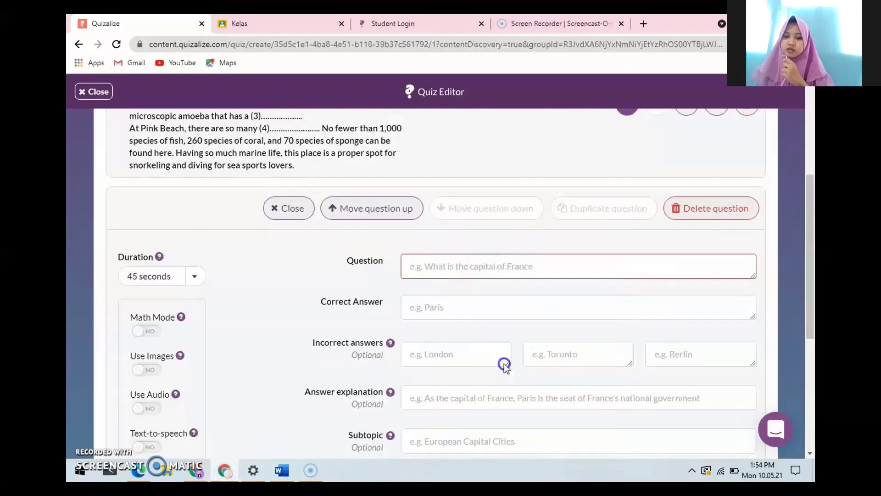
Enter "very small" as the second question's correct answer and "very big", "smallest" and "biggest" as the incorrect answers.
{"action": "left_click", "coordinate": [441, 309]}
{"action": "type", "text": "V"}
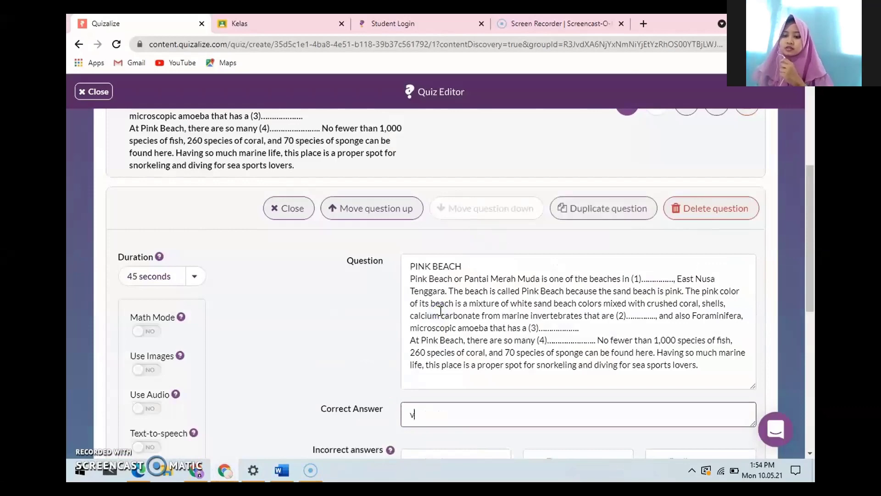
{"action": "scroll", "coordinate": [441, 311], "scroll_direction": "down", "scroll_amount": 3}
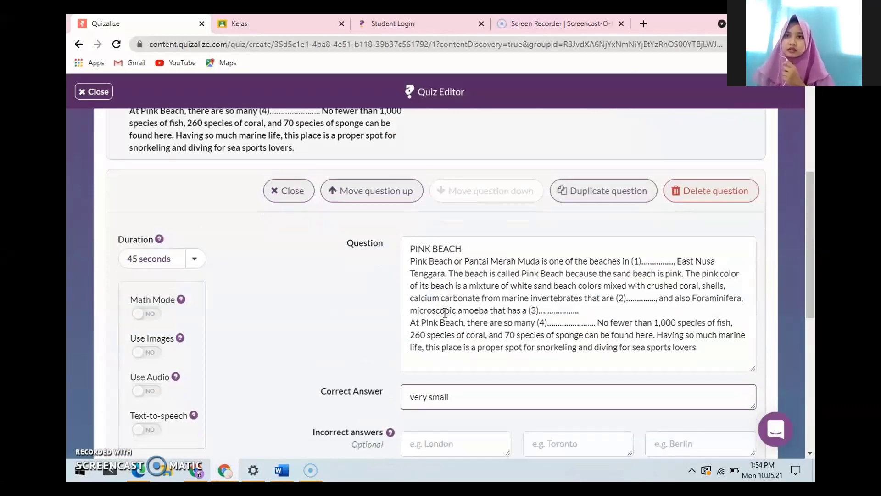
{"action": "left_click", "coordinate": [446, 345]}
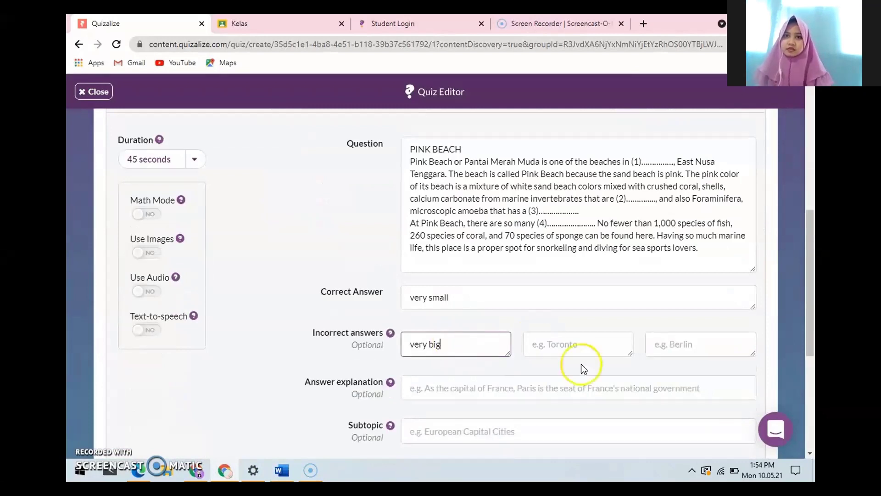
{"action": "left_click", "coordinate": [584, 344]}
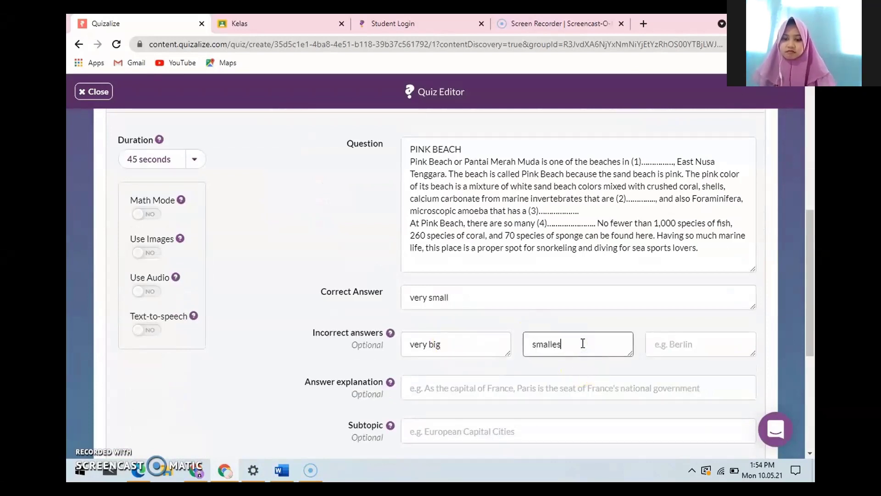
{"action": "left_click", "coordinate": [686, 345]}
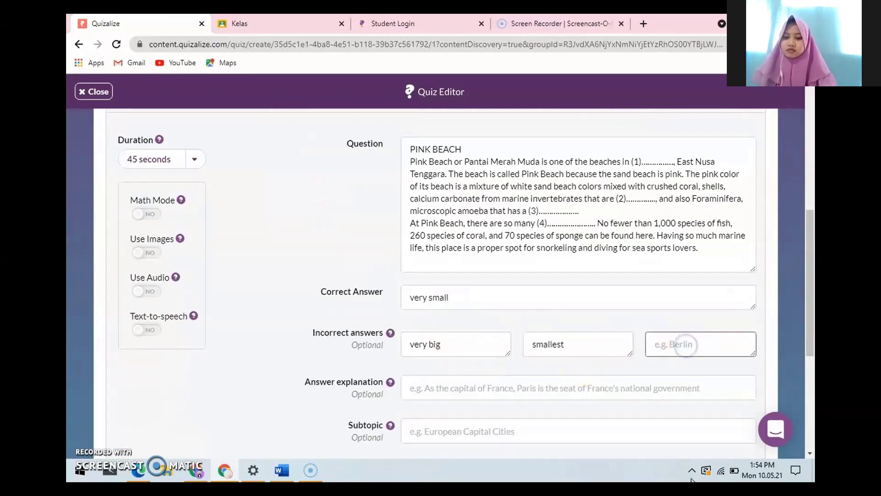
{"action": "type", "text": "biggest"}
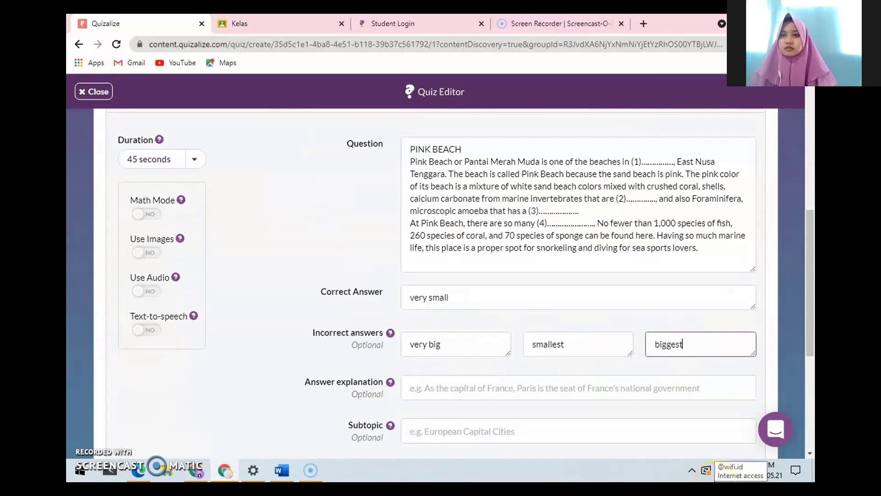
Save the quiz, give it to the class, and assign it to english class as a Play in class activity.
{"action": "scroll", "coordinate": [527, 339], "scroll_direction": "down", "scroll_amount": 5}
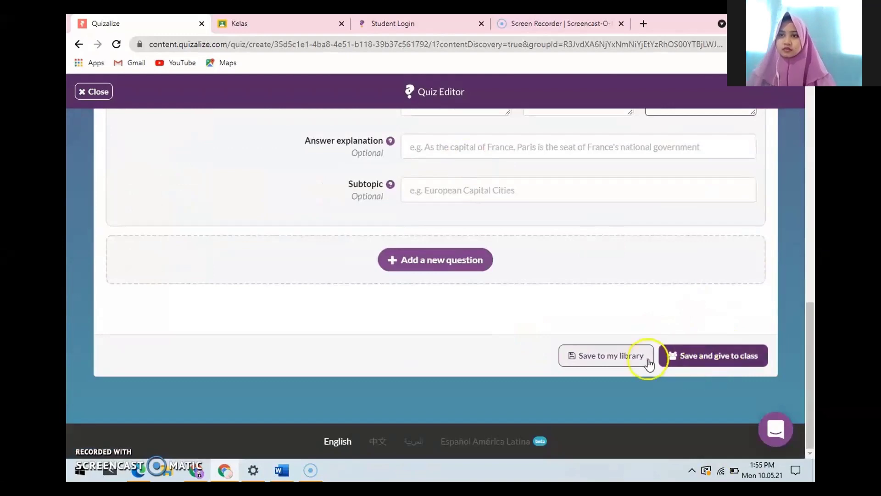
{"action": "left_click", "coordinate": [627, 360]}
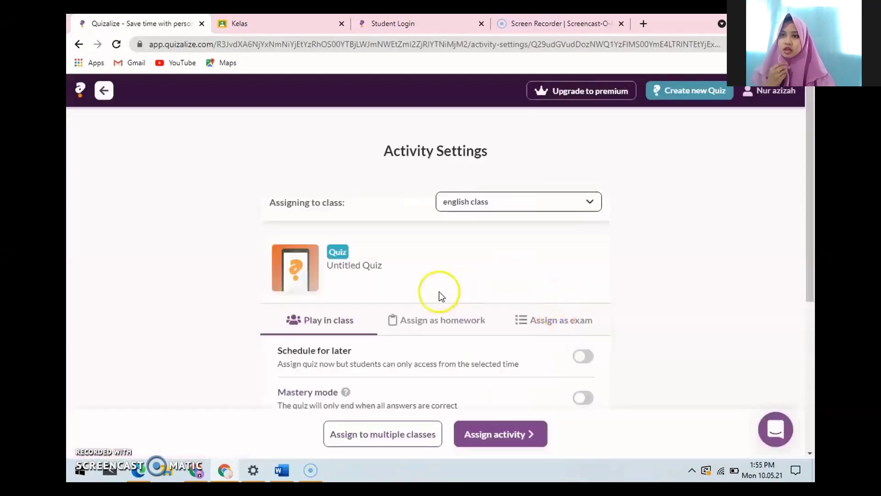
{"action": "scroll", "coordinate": [439, 299], "scroll_direction": "down", "scroll_amount": 5}
{"action": "scroll", "coordinate": [545, 270], "scroll_direction": "up", "scroll_amount": 5}
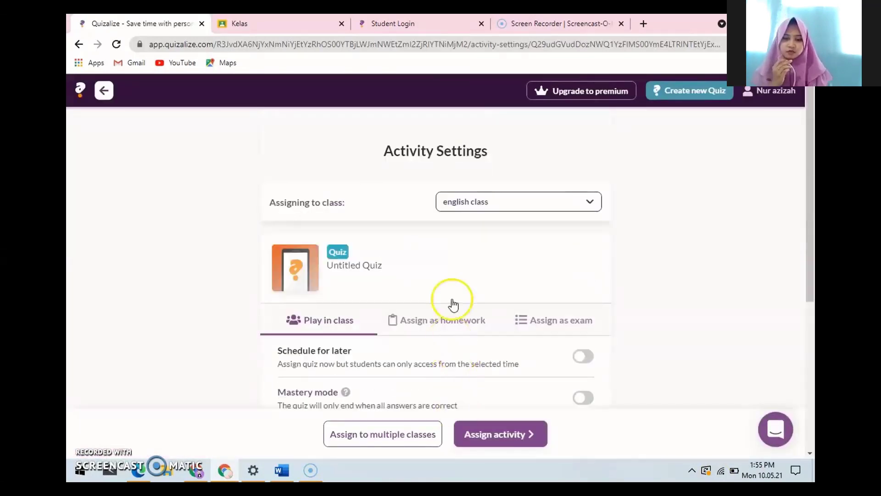
{"action": "scroll", "coordinate": [453, 303], "scroll_direction": "down", "scroll_amount": 5}
{"action": "left_click", "coordinate": [451, 341]}
{"action": "scroll", "coordinate": [453, 329], "scroll_direction": "down", "scroll_amount": 5}
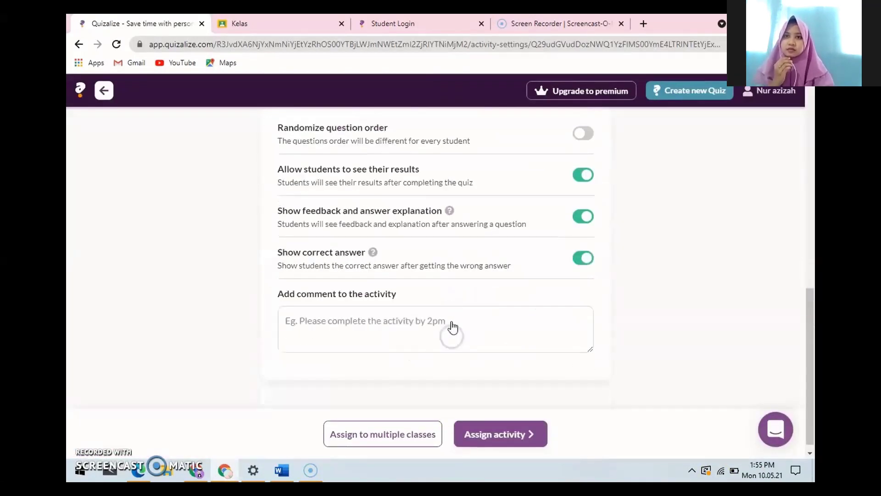
{"action": "scroll", "coordinate": [451, 327], "scroll_direction": "up", "scroll_amount": 8}
{"action": "left_click", "coordinate": [408, 223]}
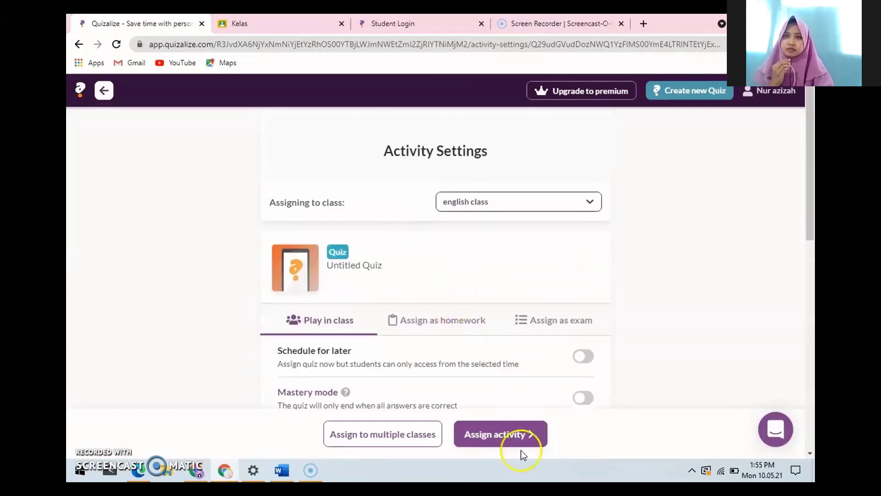
{"action": "left_click", "coordinate": [506, 433]}
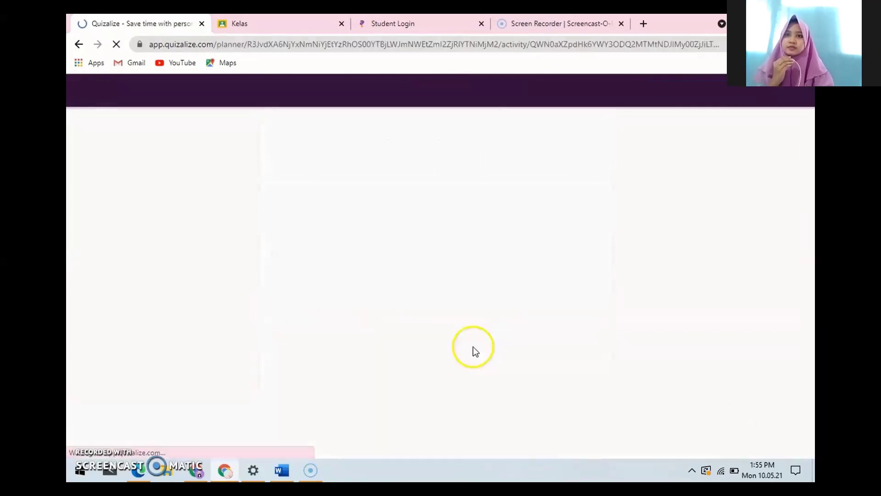
Skip assigning follow-up activities for the quiz.
{"action": "scroll", "coordinate": [407, 359], "scroll_direction": "down", "scroll_amount": 3}
{"action": "scroll", "coordinate": [421, 305], "scroll_direction": "up", "scroll_amount": 3}
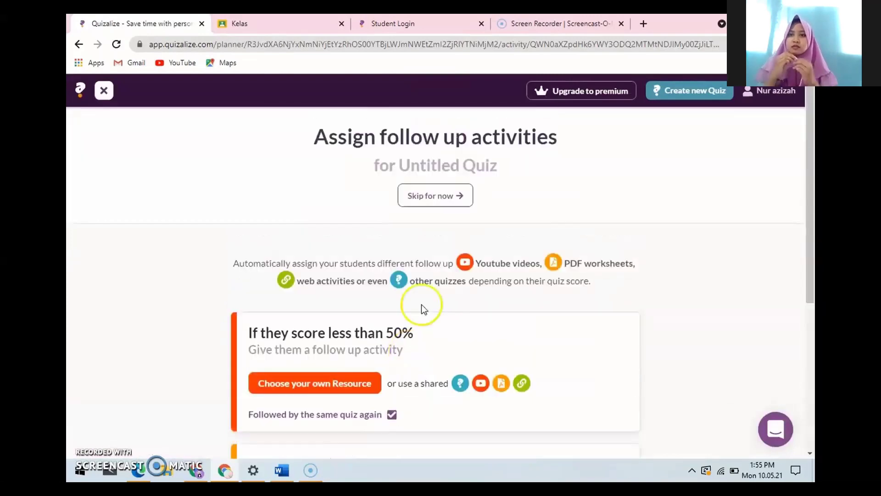
{"action": "left_click", "coordinate": [448, 195]}
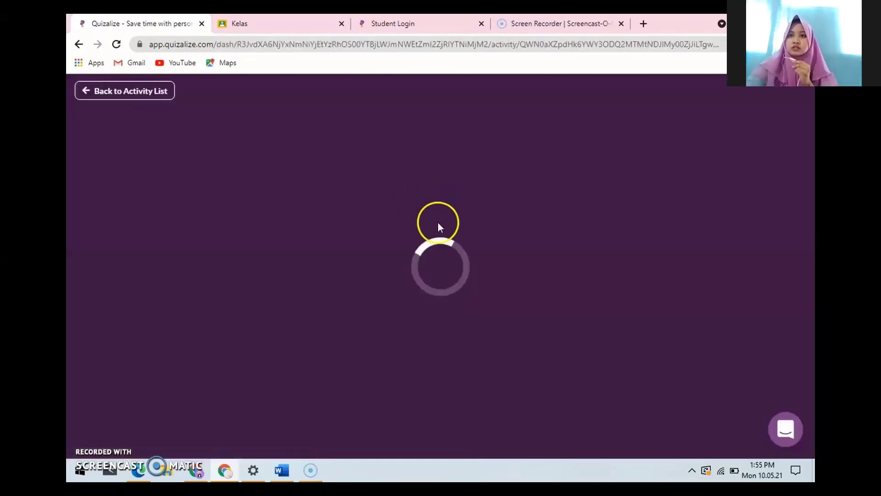
Highlight the class code that students of english class use to access the activity.
{"action": "scroll", "coordinate": [451, 289], "scroll_direction": "down", "scroll_amount": 4}
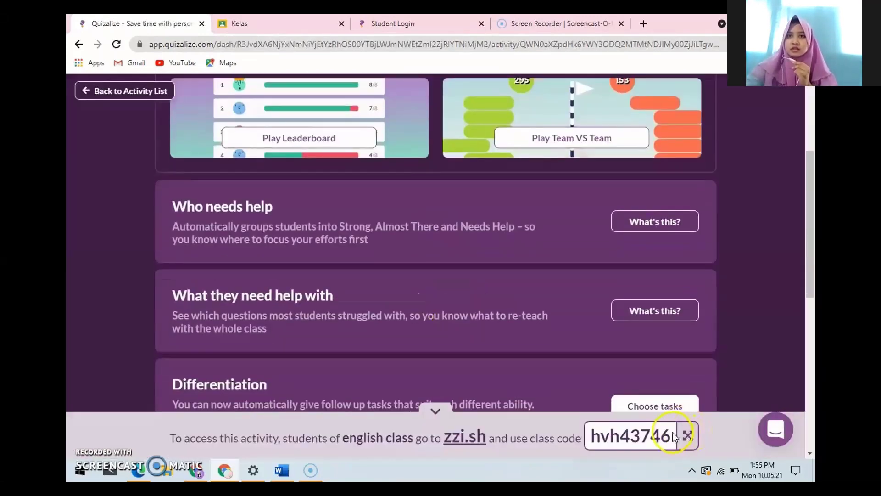
{"action": "left_click_drag", "start_coordinate": [673, 431], "coordinate": [581, 437]}
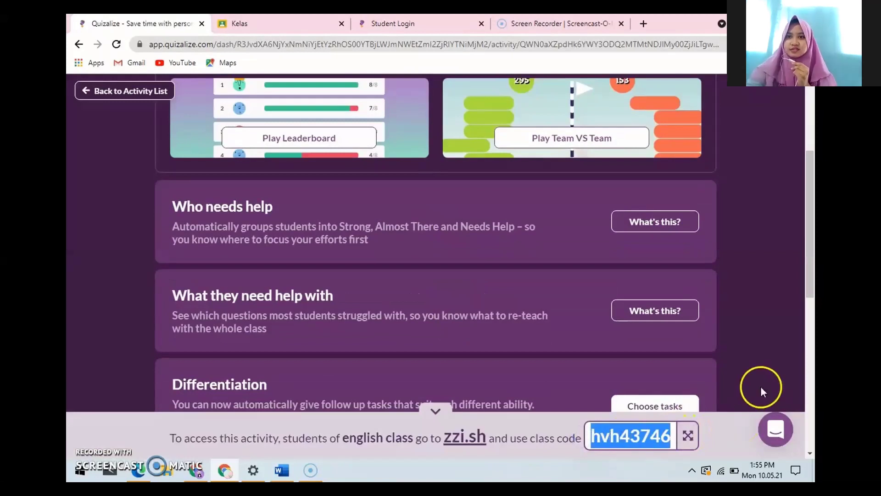
{"action": "left_click", "coordinate": [608, 433]}
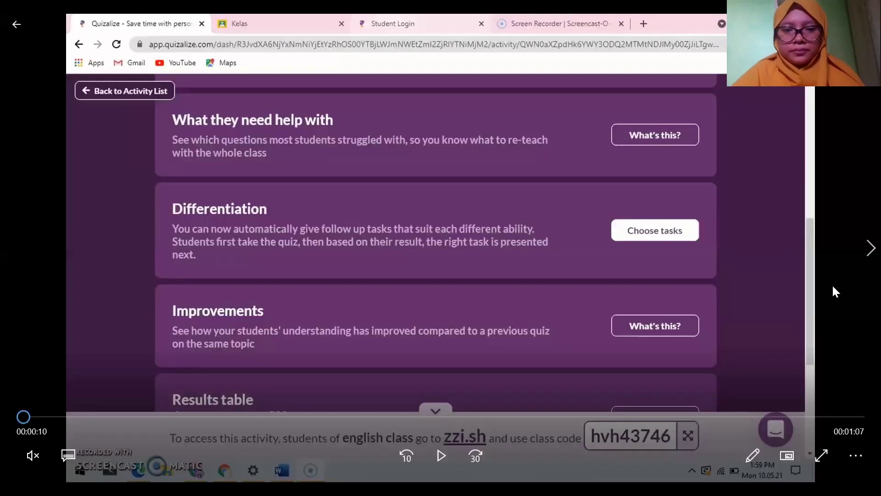
{"action": "left_click", "coordinate": [440, 444]}
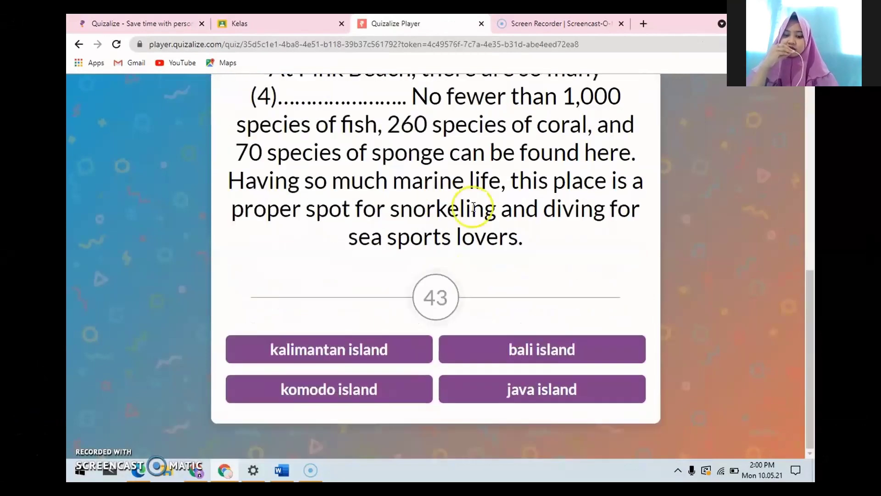
Answer the first question with "komodo island" and the second with "very small", and finish the student's quiz attempt.
{"action": "left_click", "coordinate": [410, 391]}
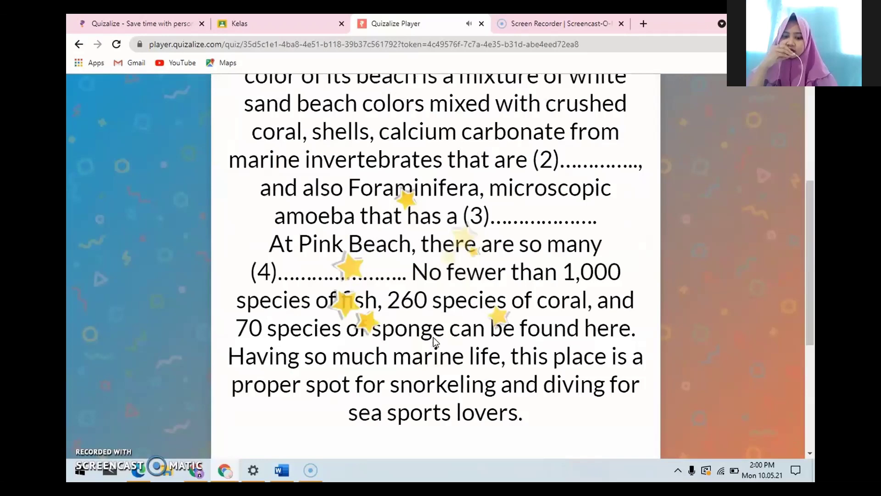
{"action": "left_click", "coordinate": [532, 327]}
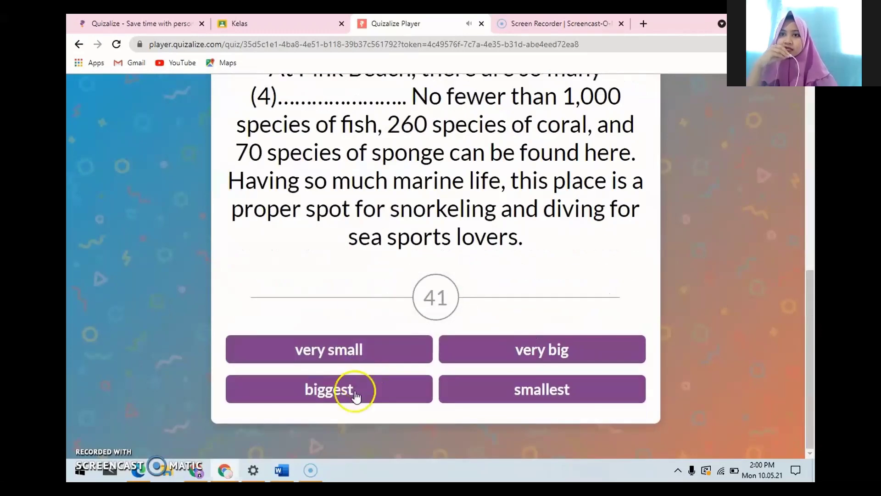
{"action": "left_click", "coordinate": [360, 351]}
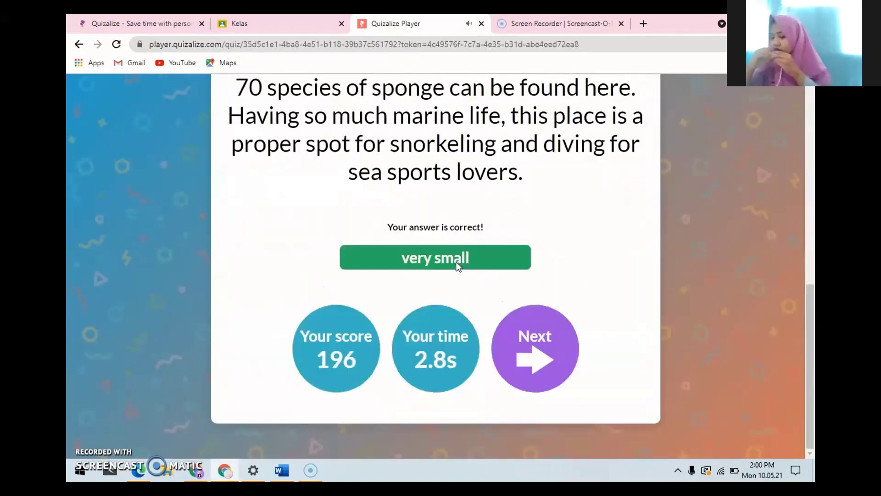
{"action": "left_click", "coordinate": [542, 343]}
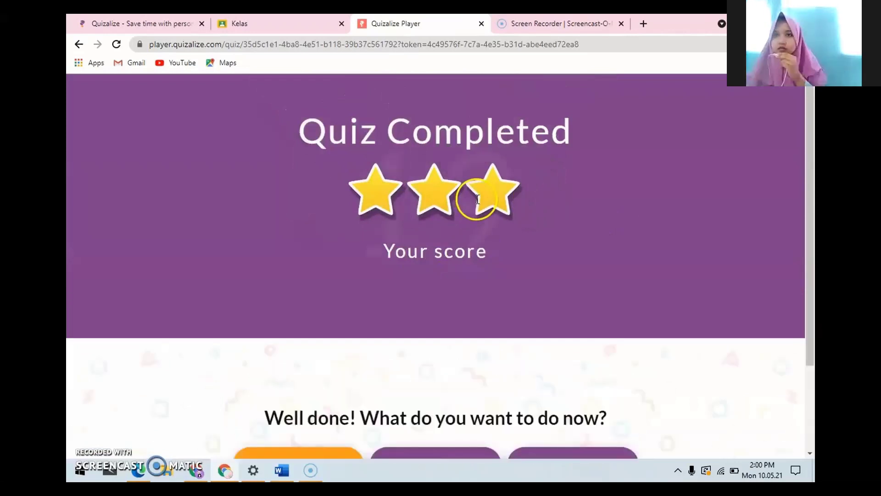
Open the completed quiz's results and examine the score, answer, time and points for each question.
{"action": "scroll", "coordinate": [475, 202], "scroll_direction": "down", "scroll_amount": 3}
{"action": "scroll", "coordinate": [478, 217], "scroll_direction": "up", "scroll_amount": 2}
{"action": "scroll", "coordinate": [478, 219], "scroll_direction": "down", "scroll_amount": 2}
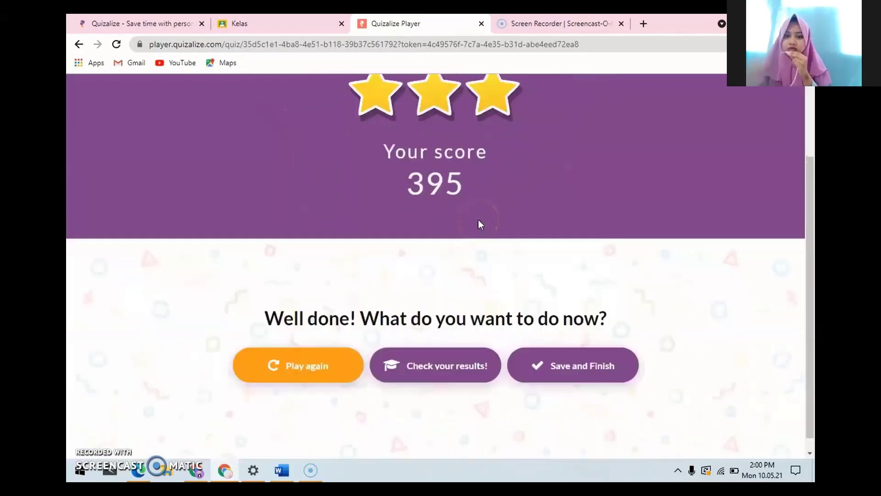
{"action": "scroll", "coordinate": [542, 349], "scroll_direction": "up", "scroll_amount": 1}
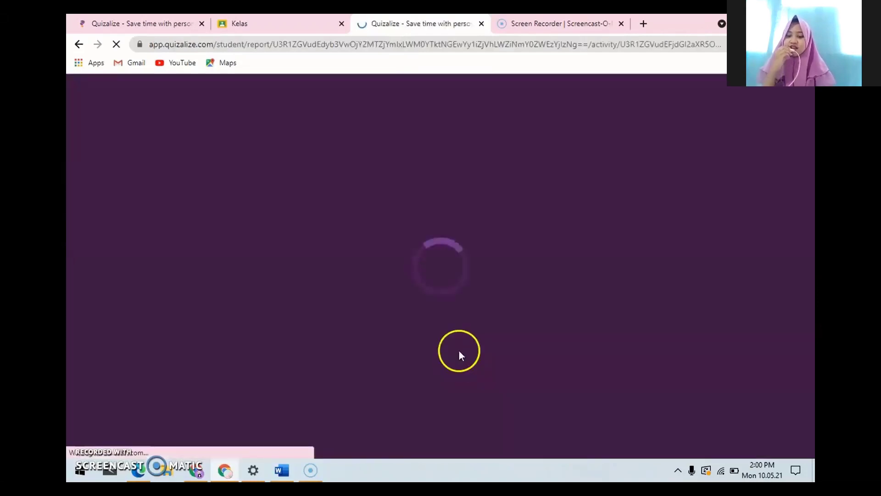
{"action": "scroll", "coordinate": [474, 296], "scroll_direction": "down", "scroll_amount": 5}
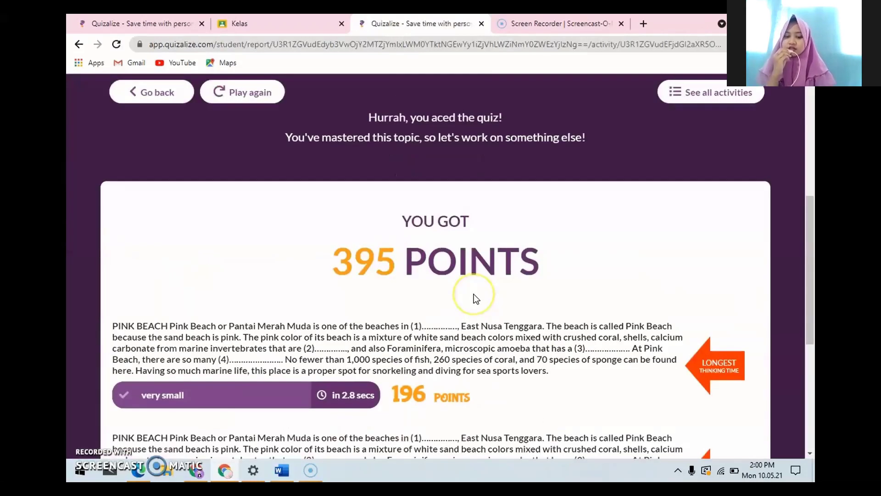
{"action": "scroll", "coordinate": [474, 296], "scroll_direction": "up", "scroll_amount": 5}
{"action": "scroll", "coordinate": [474, 296], "scroll_direction": "down", "scroll_amount": 3}
{"action": "scroll", "coordinate": [475, 299], "scroll_direction": "down", "scroll_amount": 4}
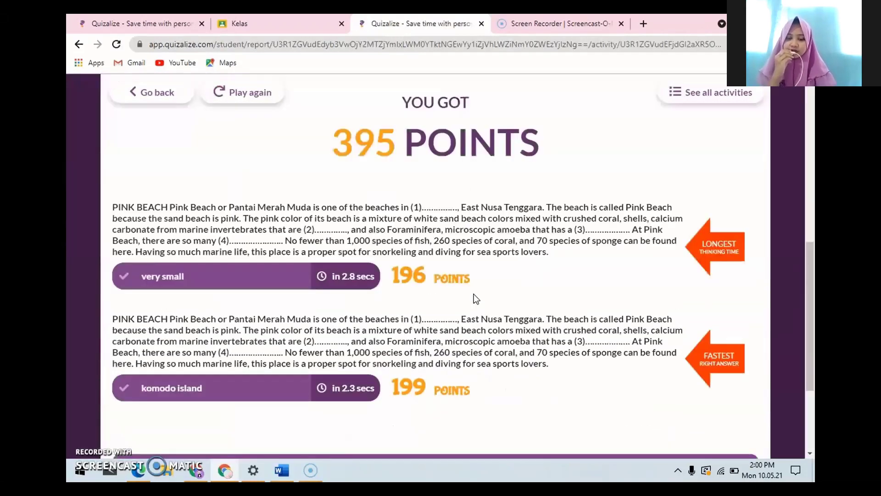
{"action": "scroll", "coordinate": [476, 299], "scroll_direction": "down", "scroll_amount": 3}
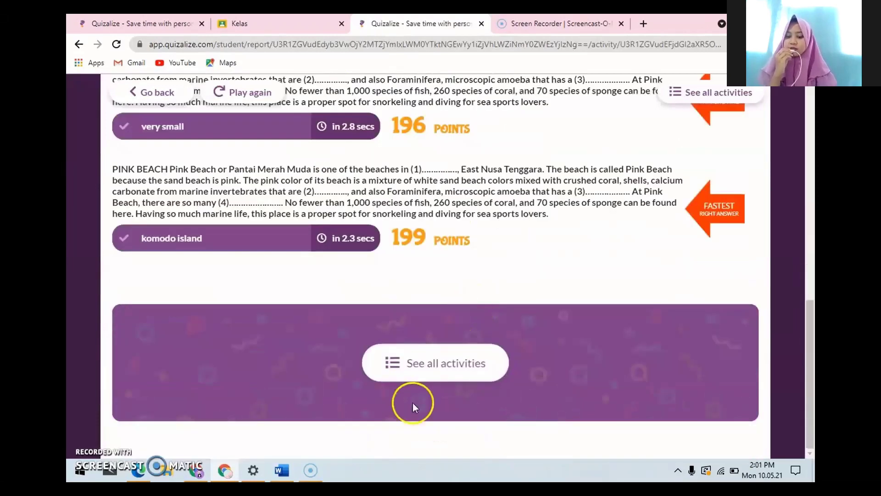
Go to the student's list of all activities and start the second try of the completed Untitled Quiz.
{"action": "scroll", "coordinate": [449, 419], "scroll_direction": "up", "scroll_amount": 1}
{"action": "left_click", "coordinate": [449, 419]}
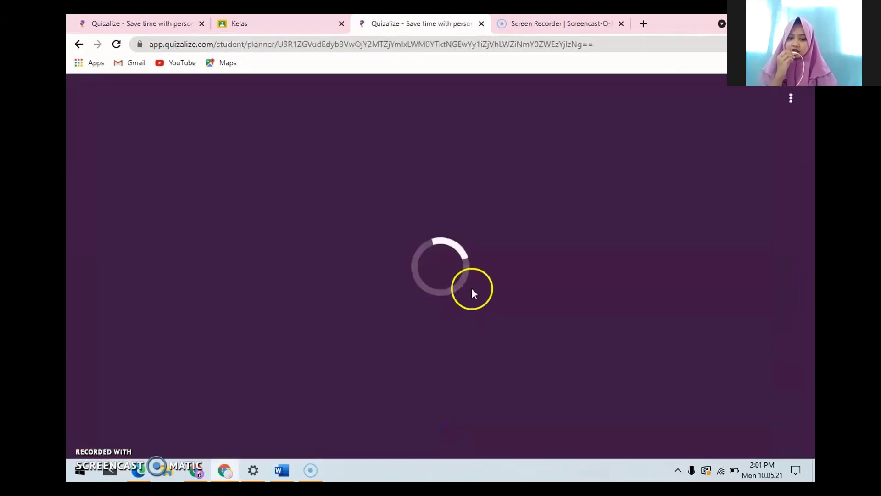
{"action": "scroll", "coordinate": [481, 280], "scroll_direction": "down", "scroll_amount": 3}
{"action": "scroll", "coordinate": [481, 280], "scroll_direction": "up", "scroll_amount": 3}
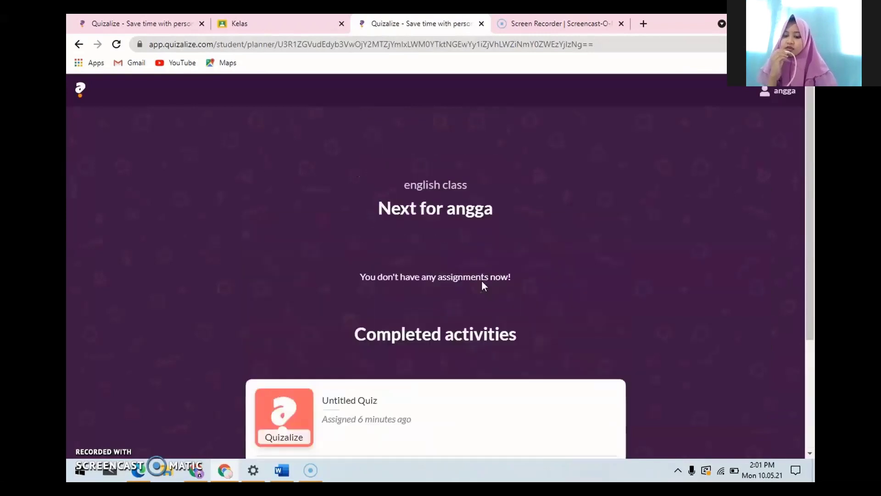
{"action": "scroll", "coordinate": [481, 280], "scroll_direction": "down", "scroll_amount": 4}
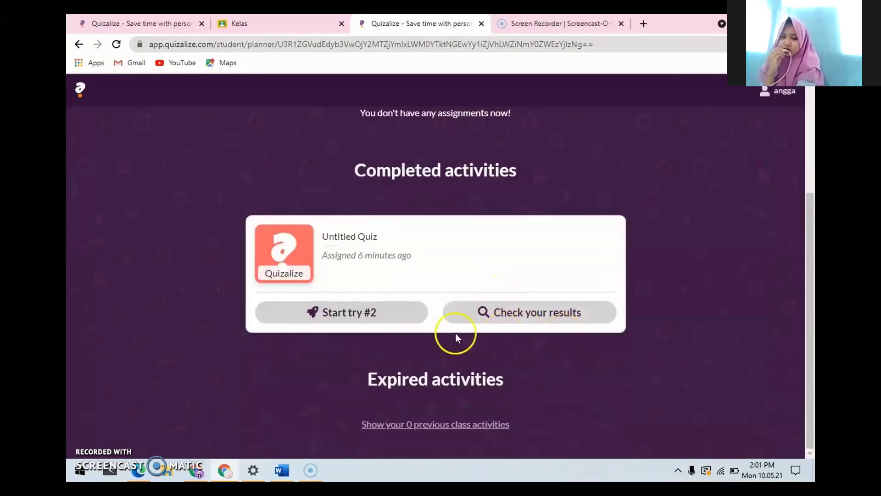
{"action": "left_click", "coordinate": [385, 311]}
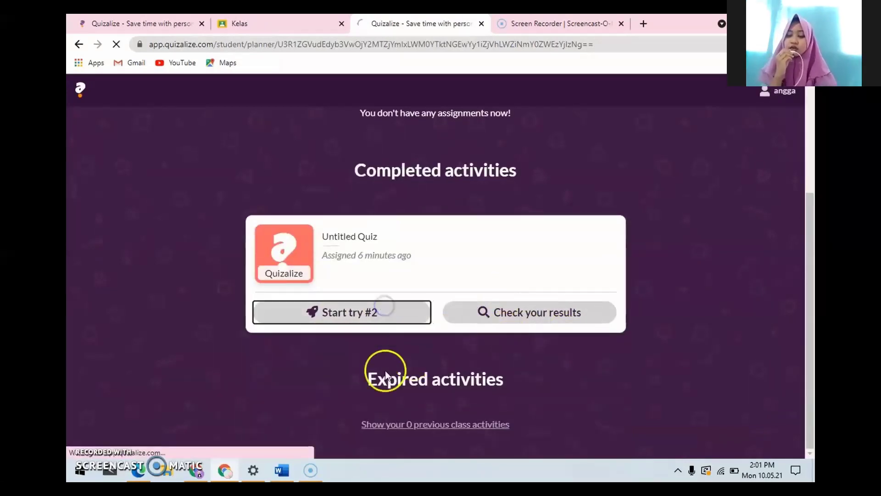